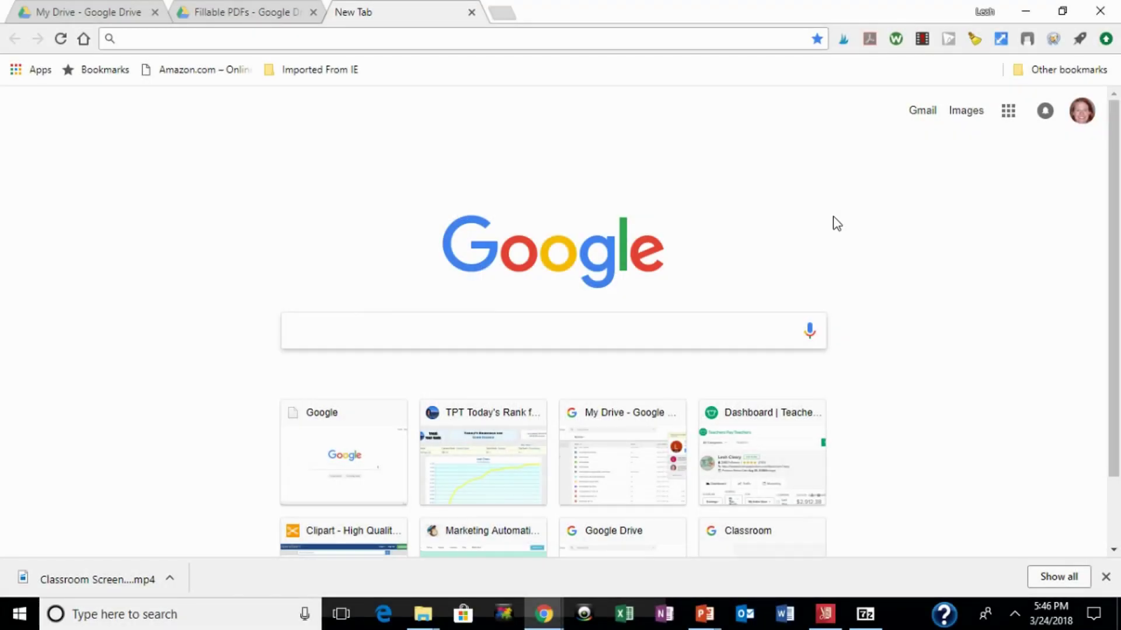
Step: Search Google for 'dochub chrome' from the Chrome address bar
type("DocHub")
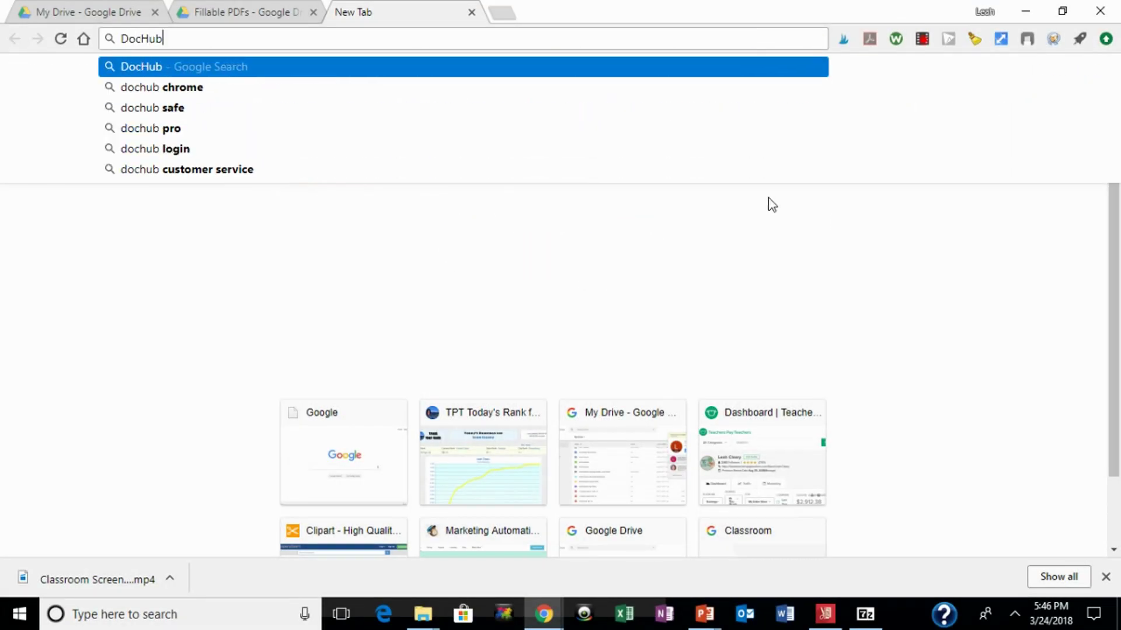
left_click(186, 86)
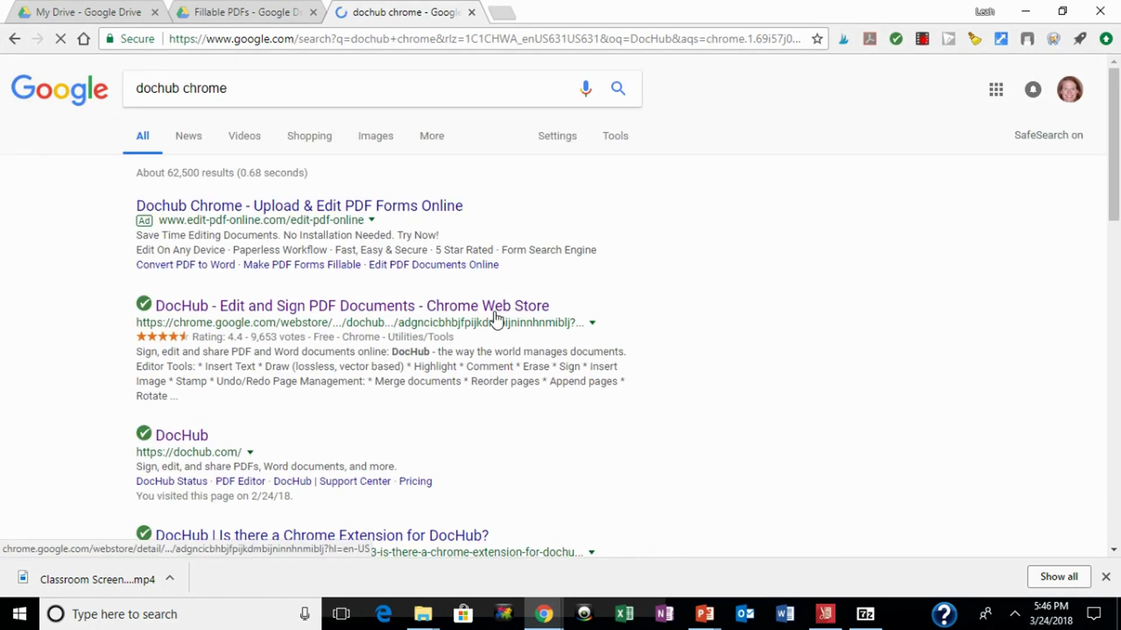
Step: Go to the 'DocHub - Edit and Sign PDF Documents' Chrome Web Store listing
left_click(438, 309)
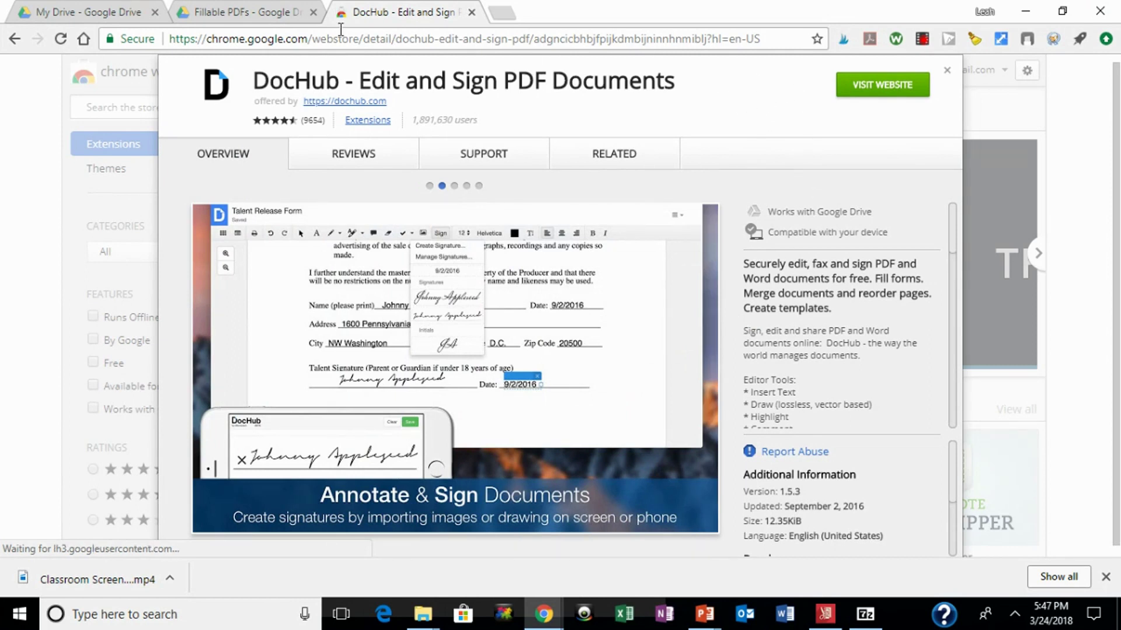
Step: Preview The Giver.pdf in the Fillable PDFs folder and open it with DocHub
left_click(234, 18)
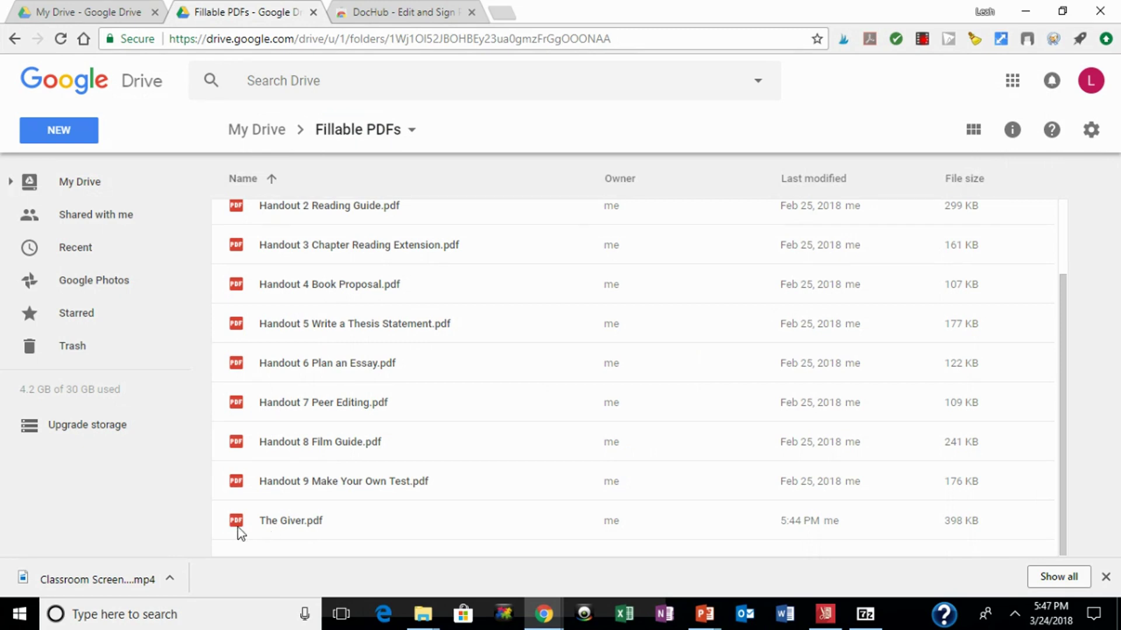
double_click(275, 522)
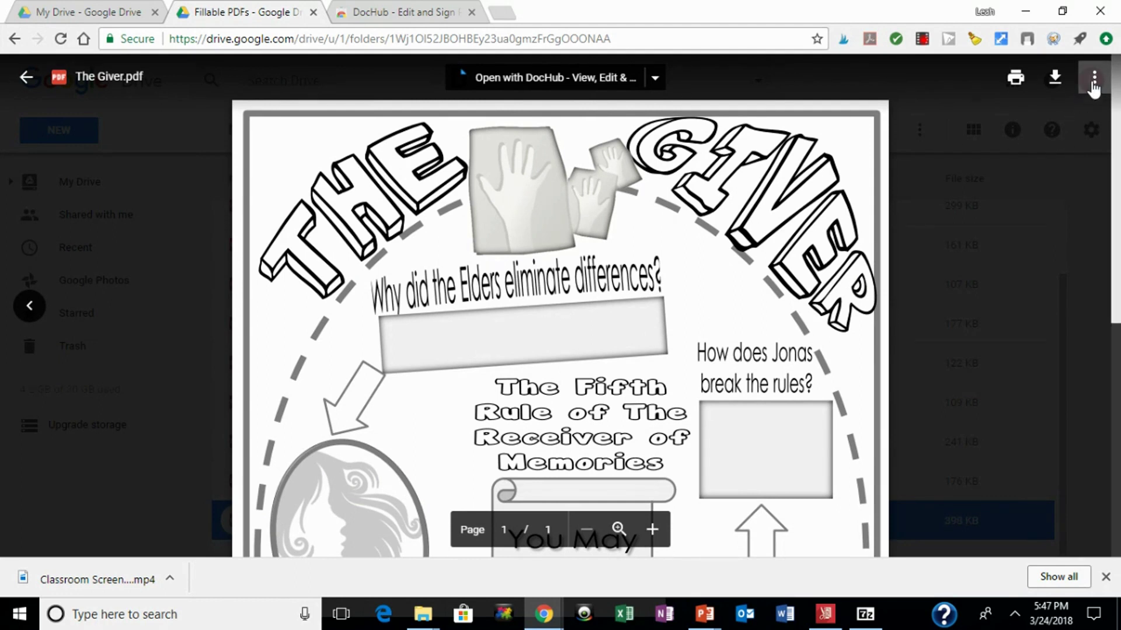
left_click(1094, 81)
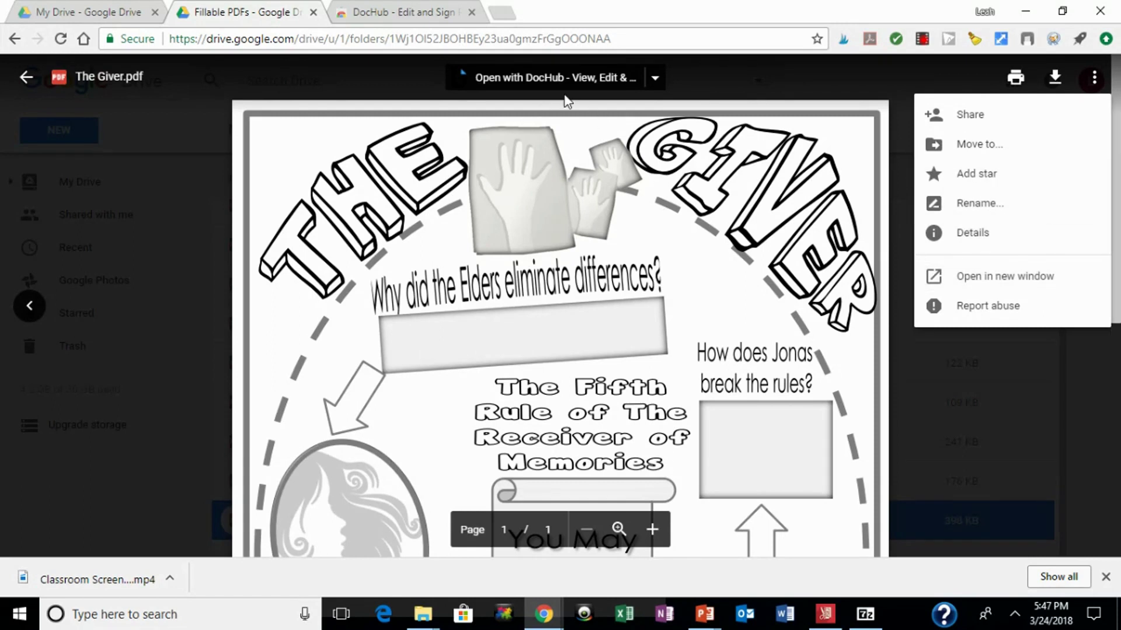
left_click(531, 84)
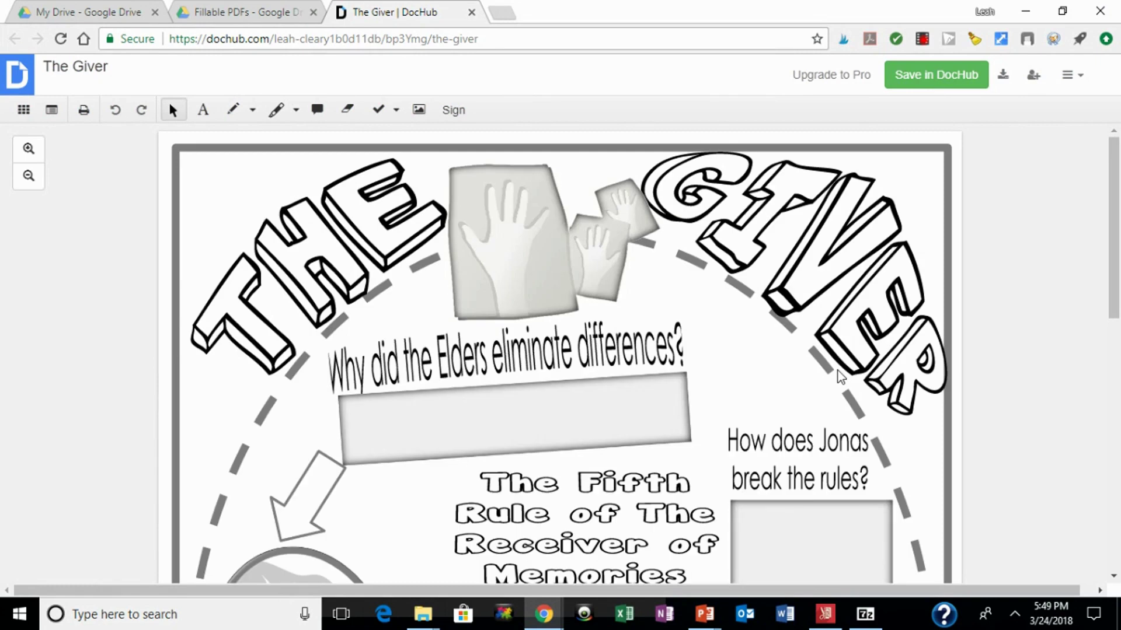
Step: Scroll The Giver worksheet down to the Boundary of Memories section and back up
scroll(838, 370, "down", 10)
scroll(841, 377, "down", 1)
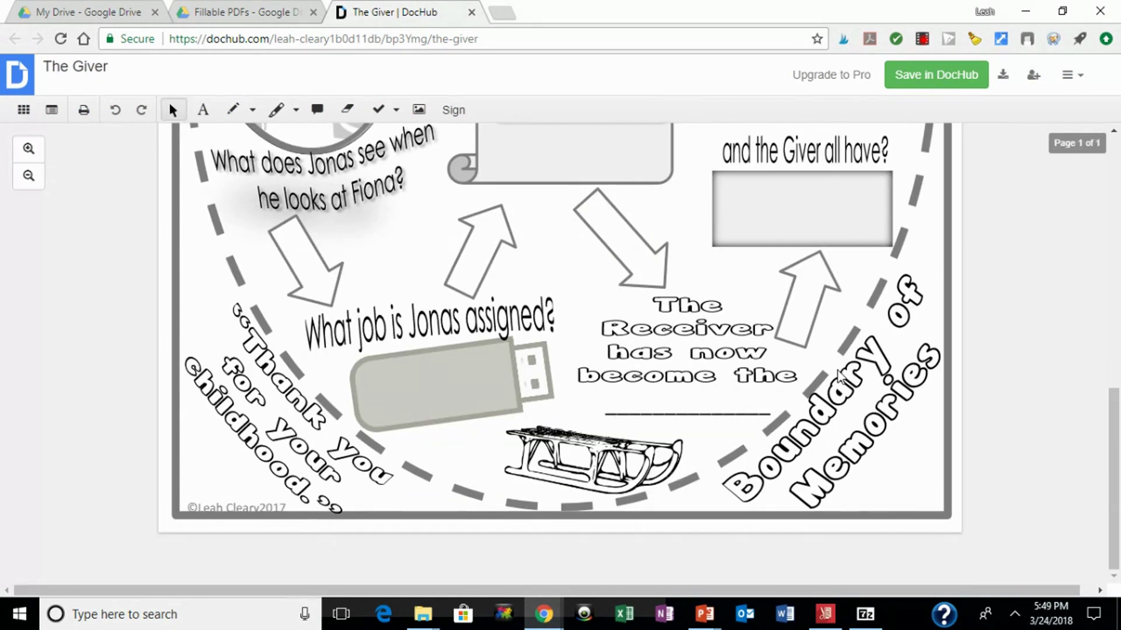
scroll(839, 376, "up", 7)
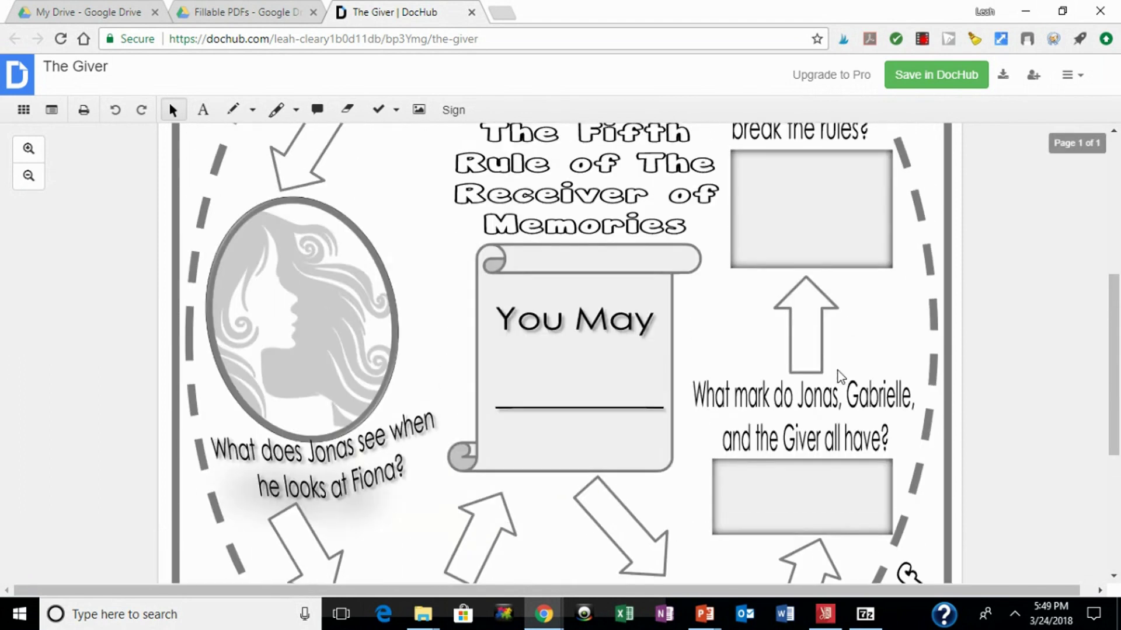
scroll(841, 376, "up", 3)
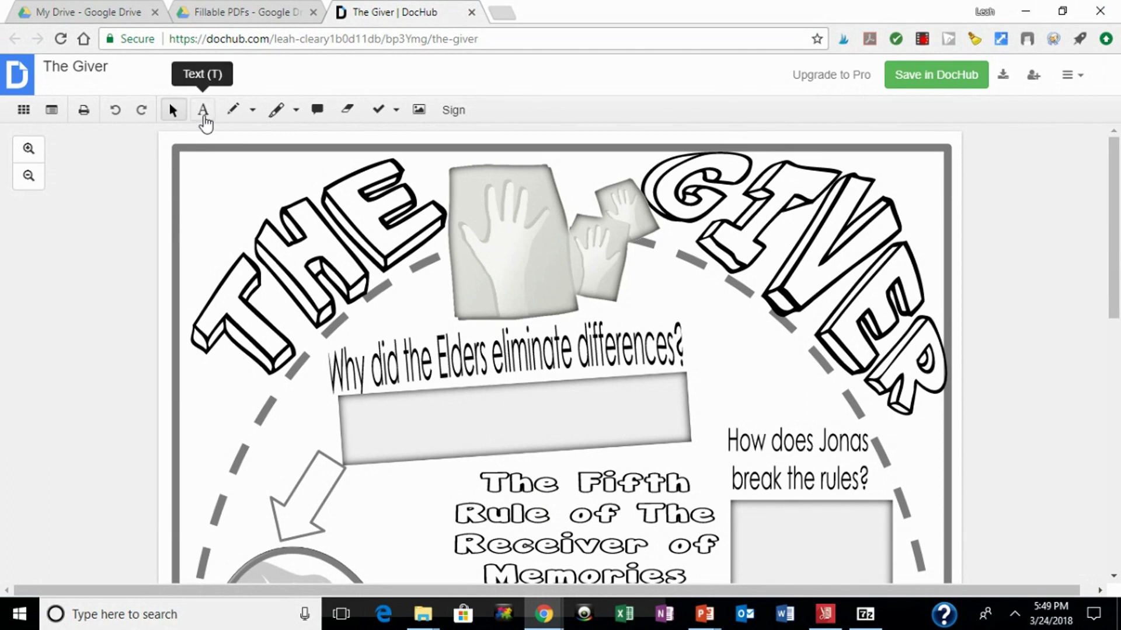
Step: Add a text box reading 'They didn't like them' in the Elders answer field
left_click(205, 124)
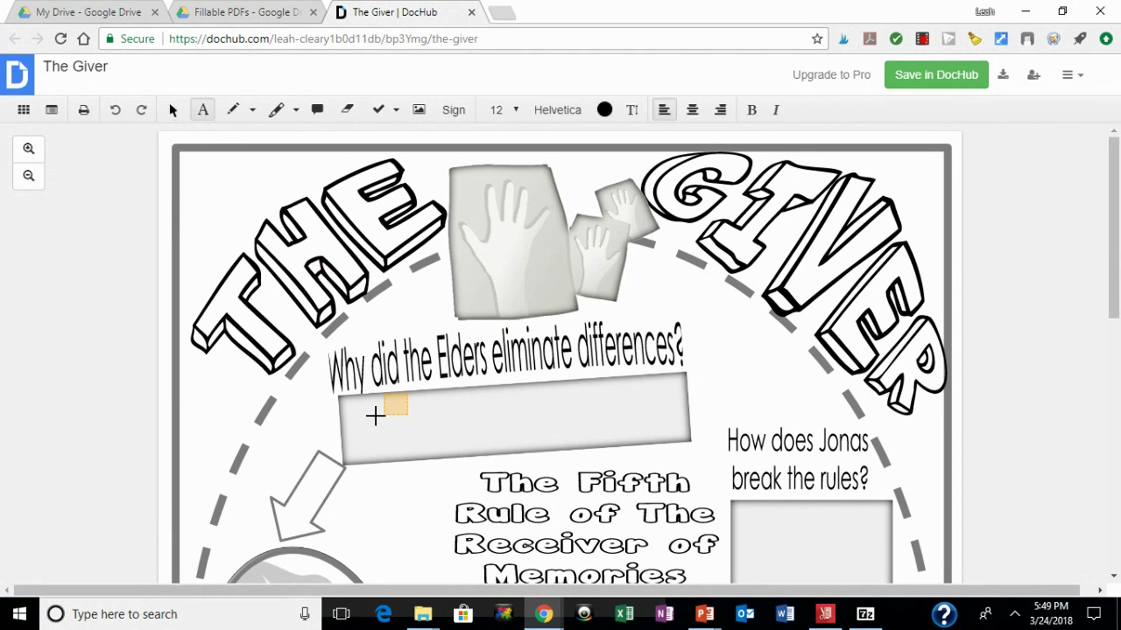
left_click_drag(361, 427, 674, 427)
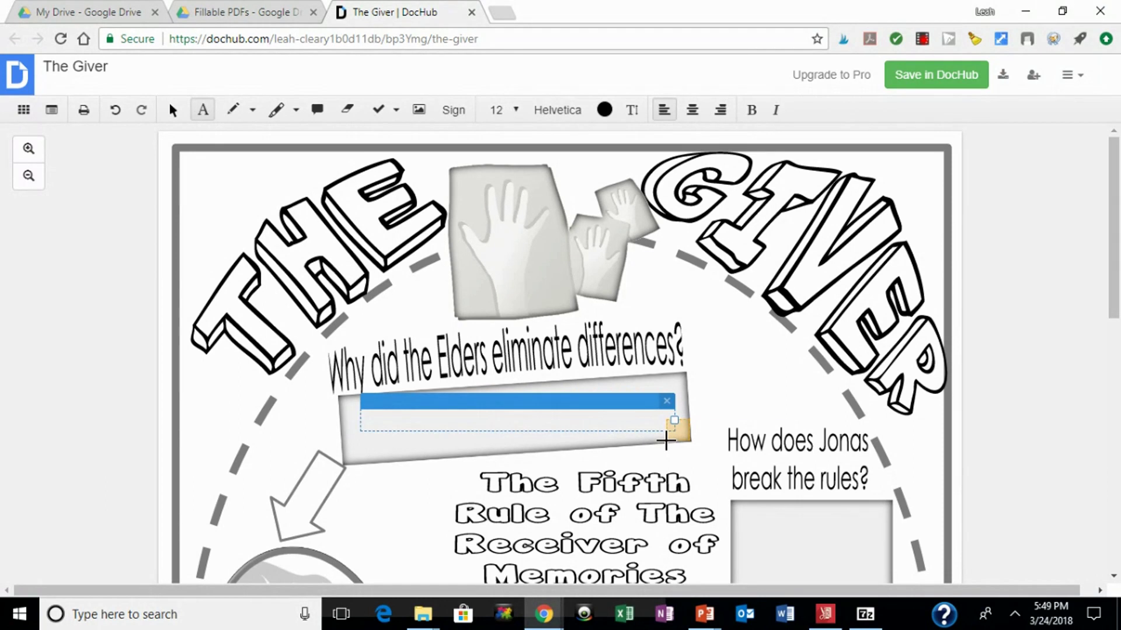
type("They didn't")
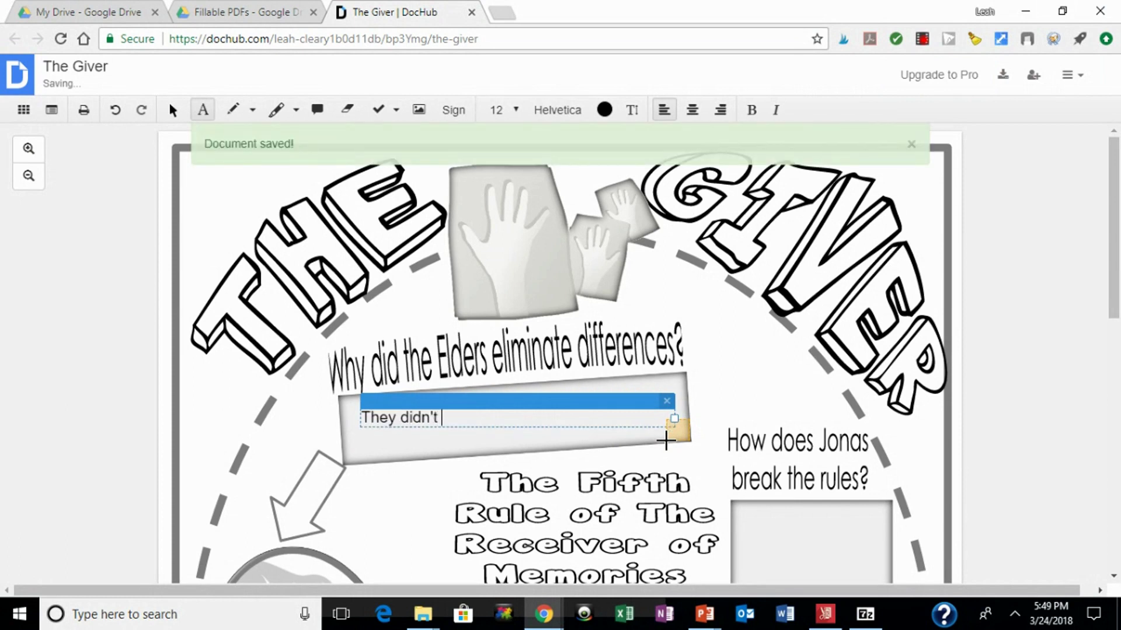
type(" like them.")
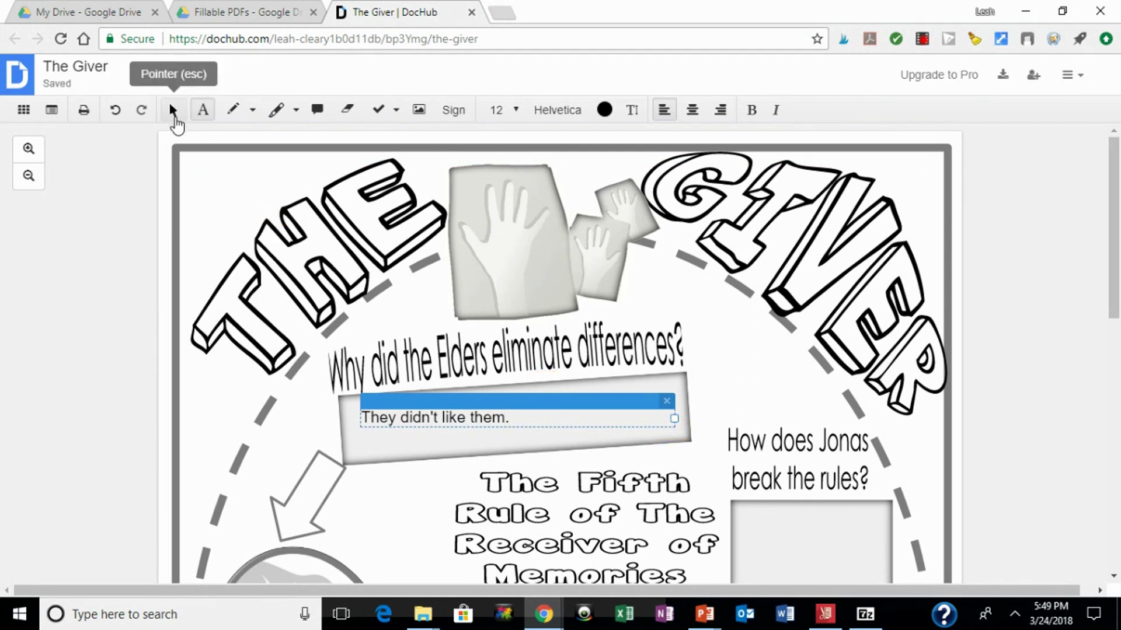
left_click(172, 110)
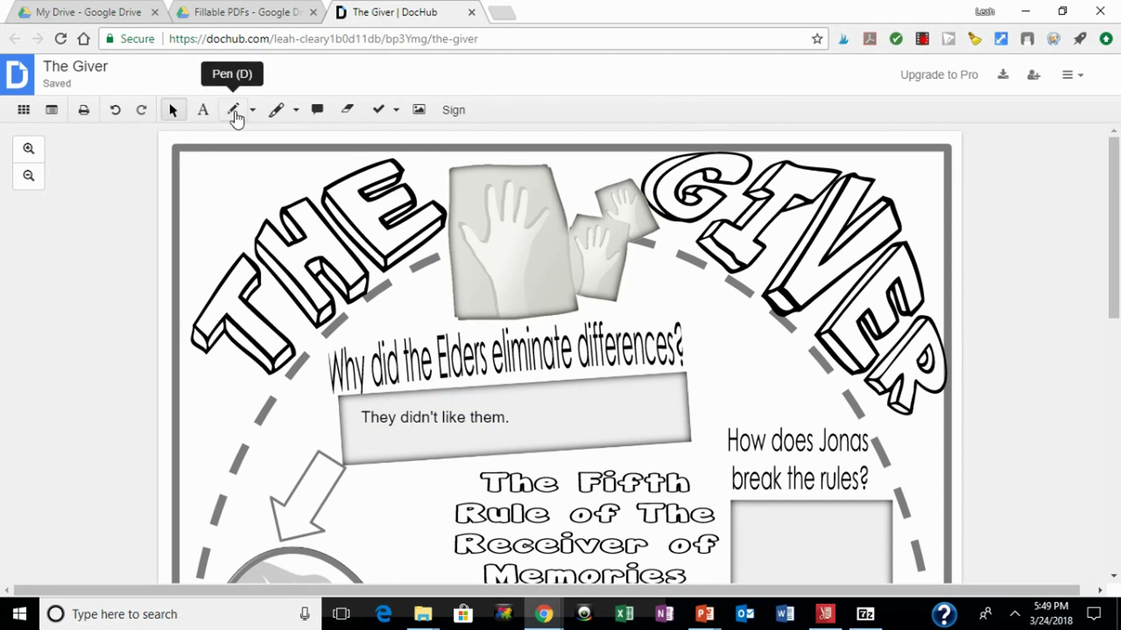
Step: Set the freehand pen to light green #9ce08d with stroke width 5
left_click(236, 117)
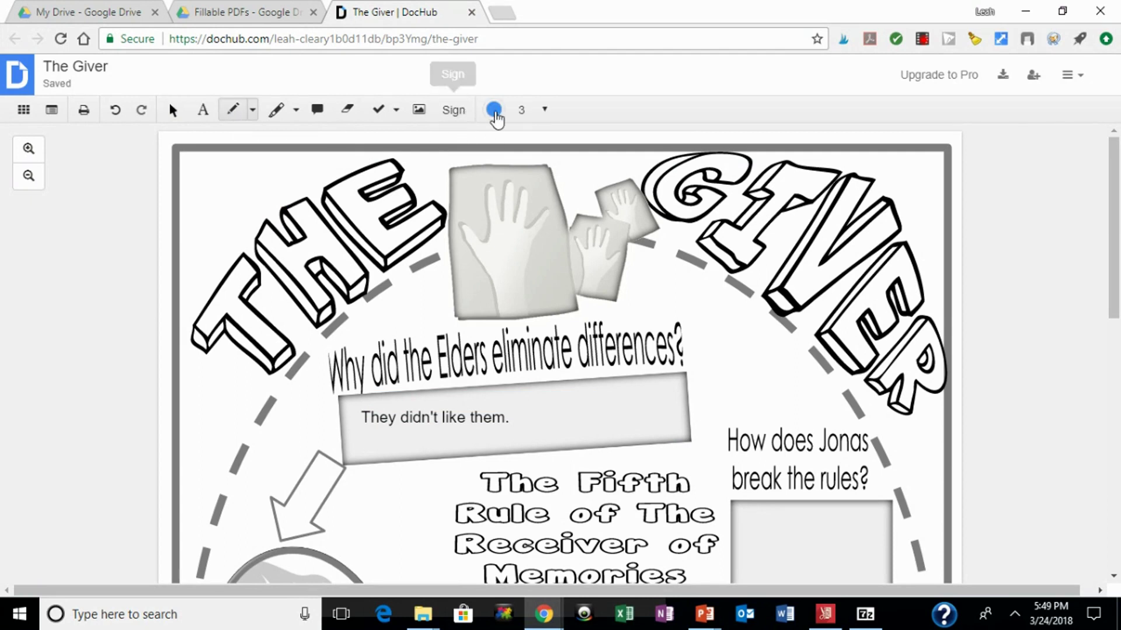
left_click(493, 111)
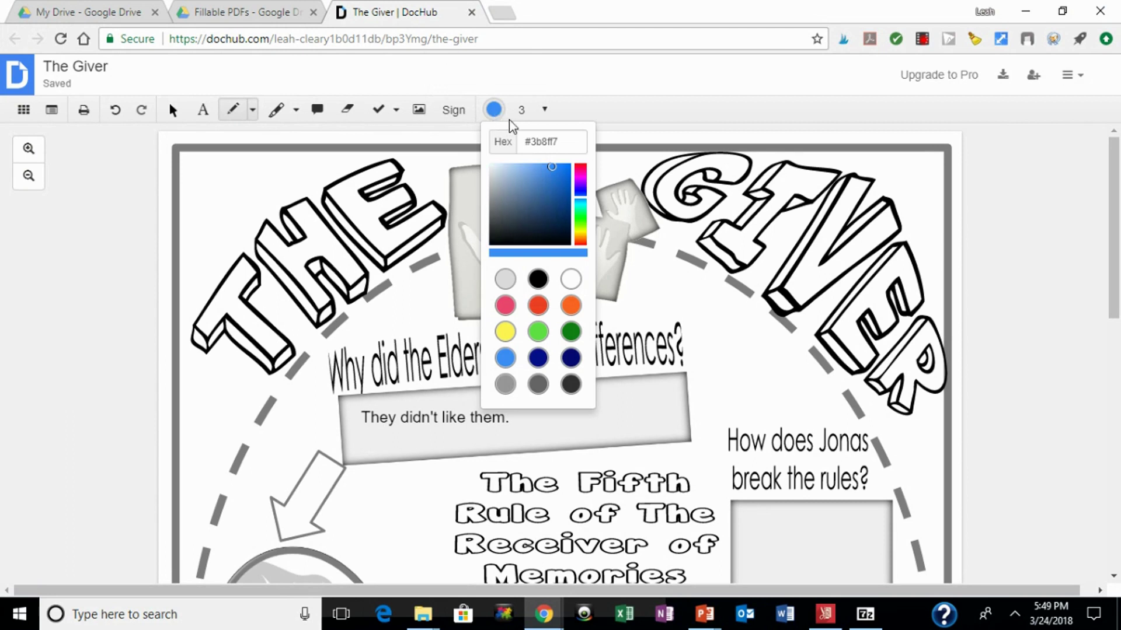
left_click(544, 111)
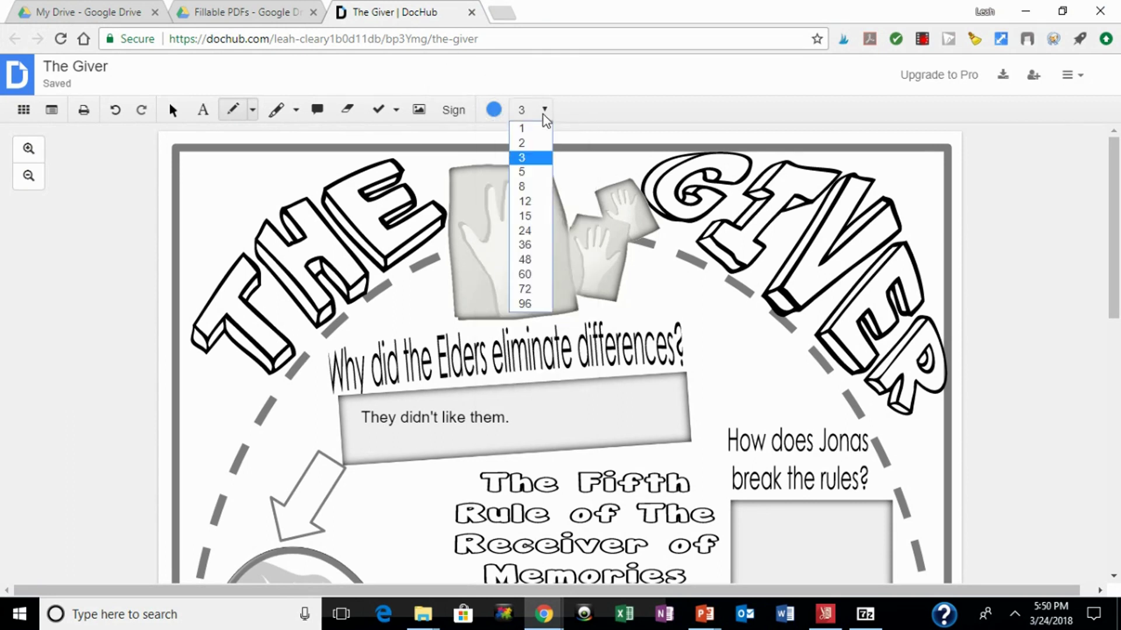
left_click(543, 115)
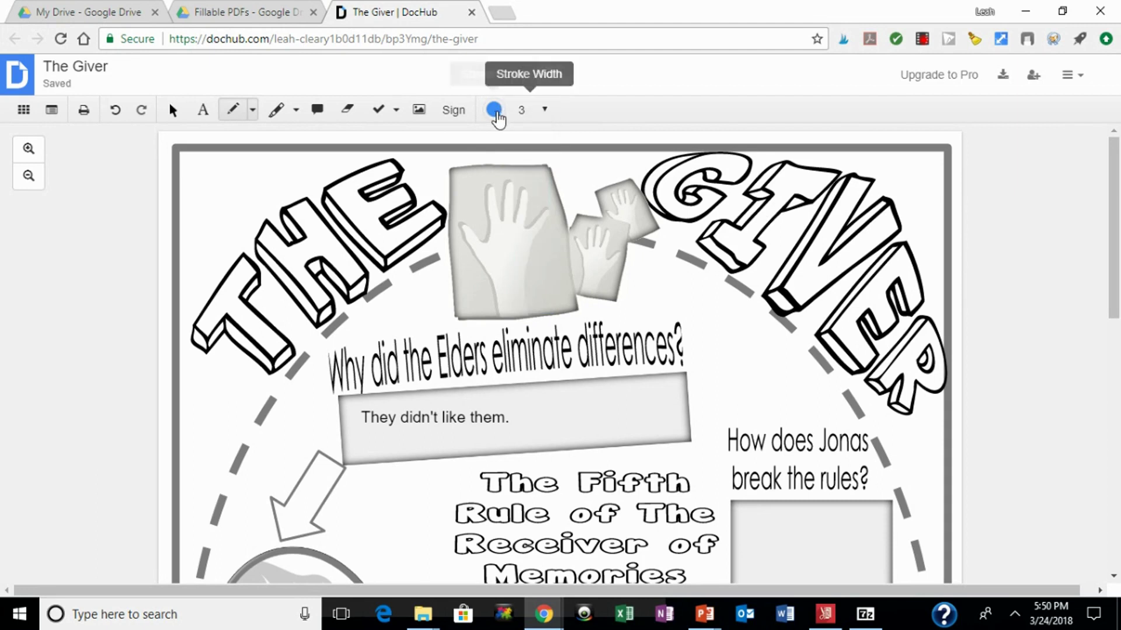
left_click(497, 117)
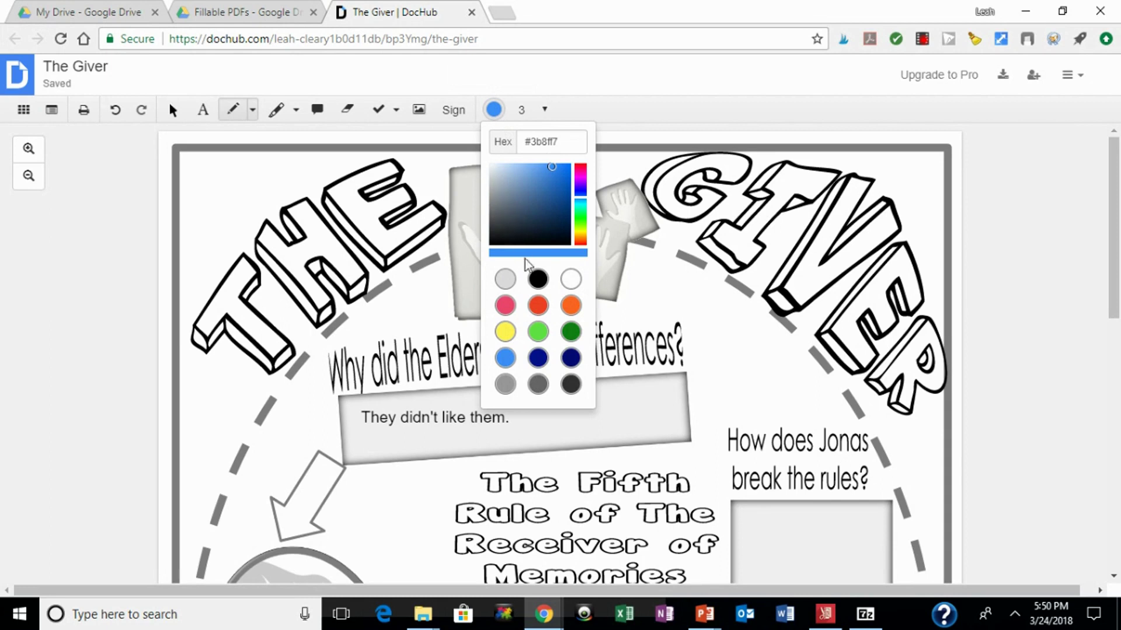
left_click(538, 332)
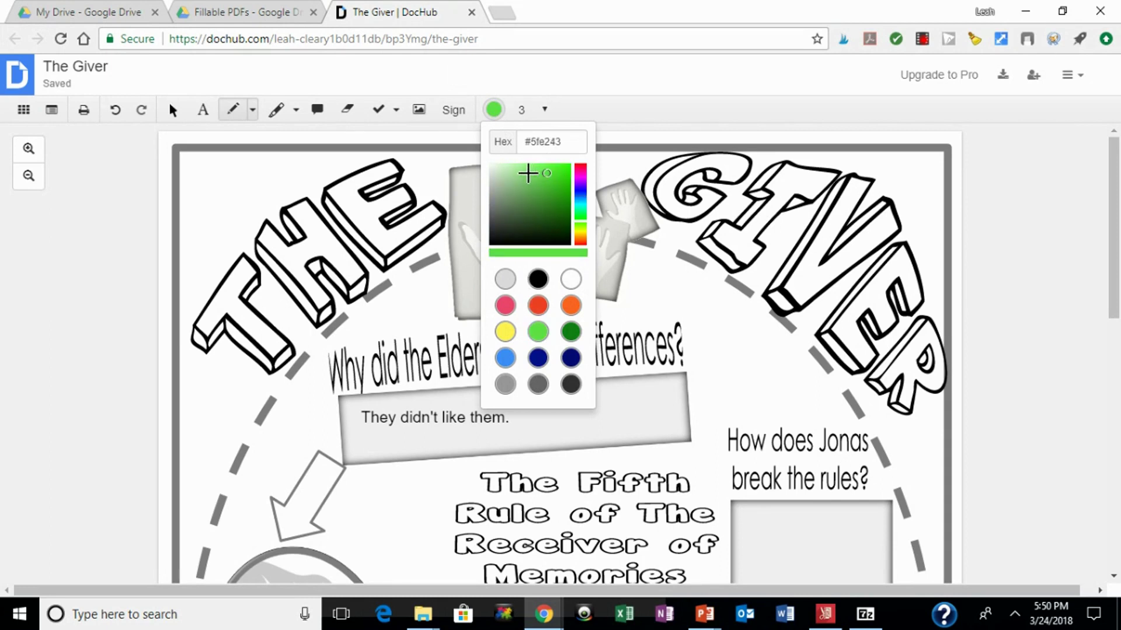
left_click(528, 173)
left_click(519, 174)
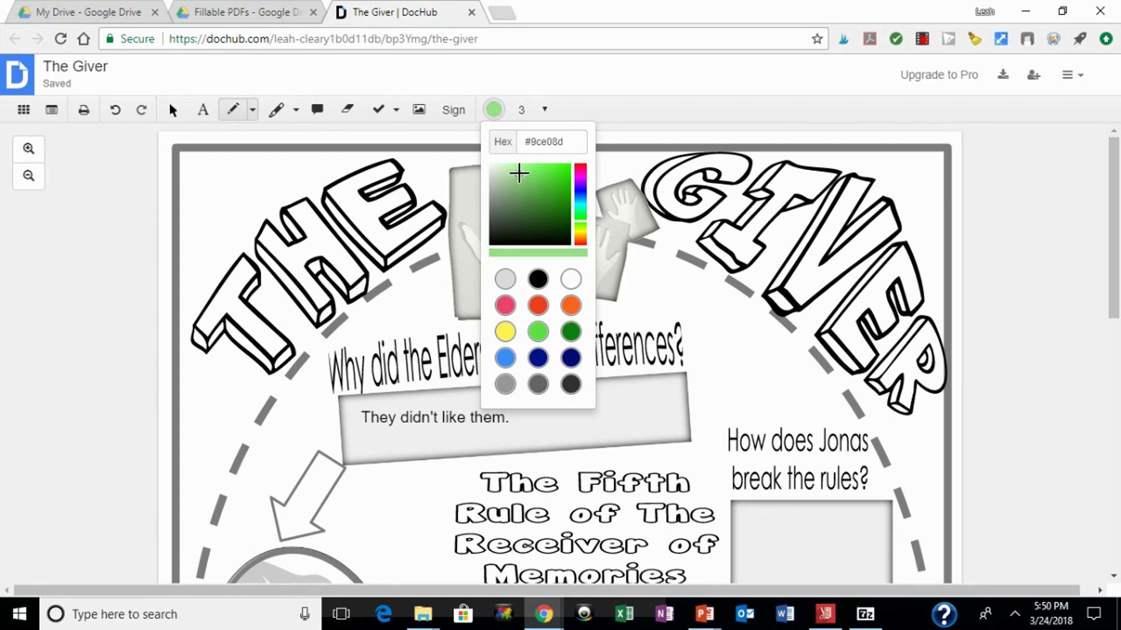
left_click(545, 111)
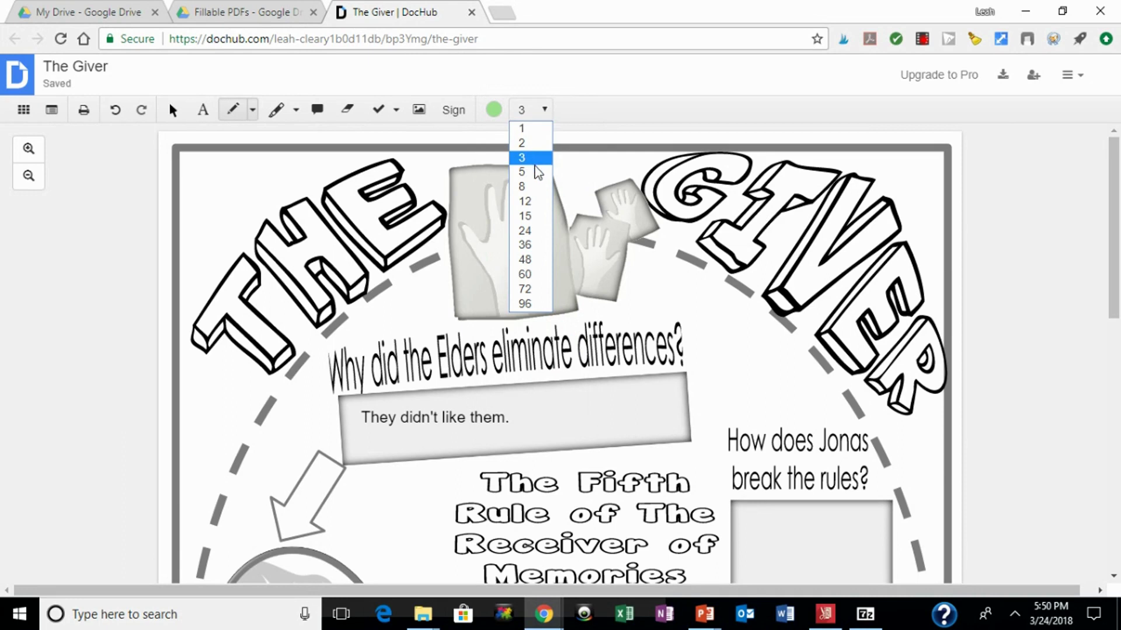
left_click(537, 172)
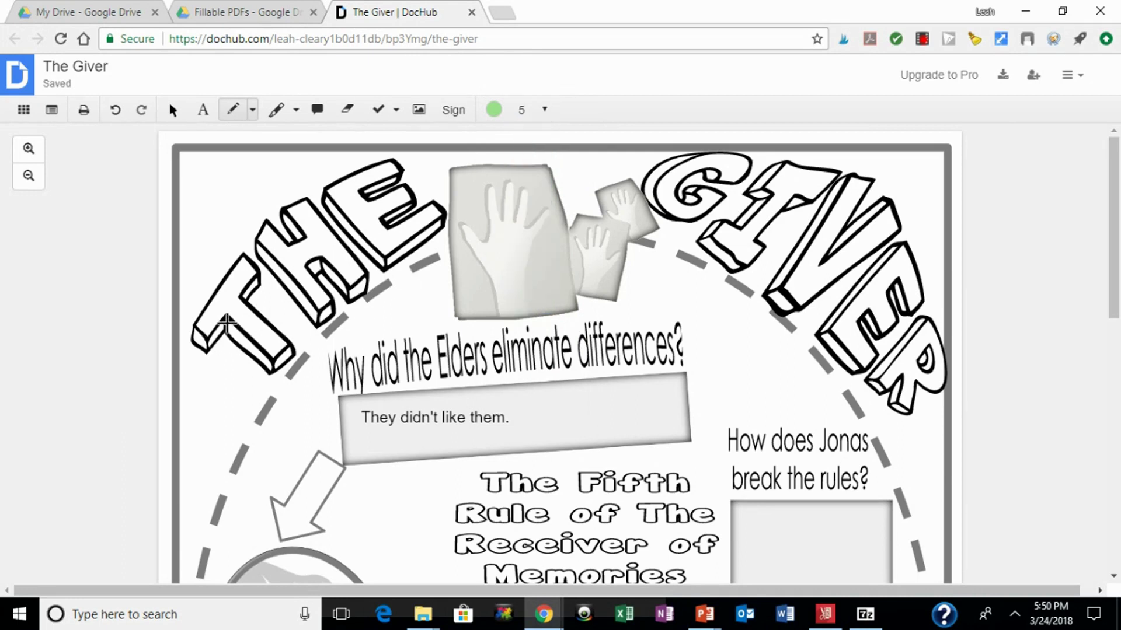
Step: Shade the side and top of the T in THE light green, dismissing a pop-up notification
mouse_move(226, 321)
left_mouse_down()
mouse_move(269, 363)
mouse_move(230, 323)
left_mouse_up()
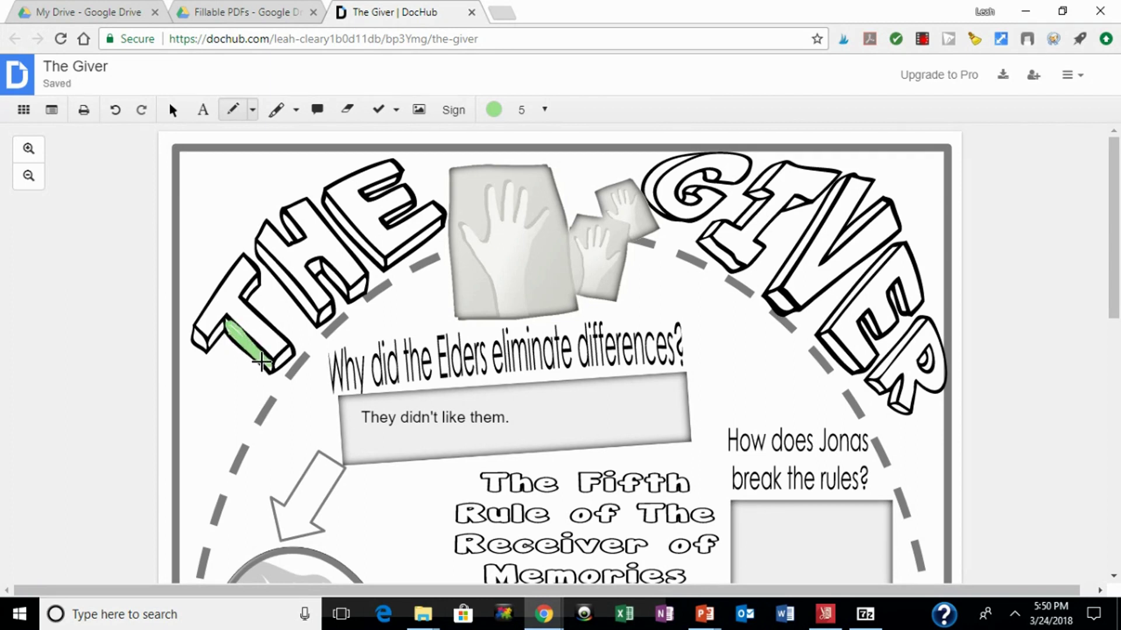
left_click_drag(269, 369, 270, 371)
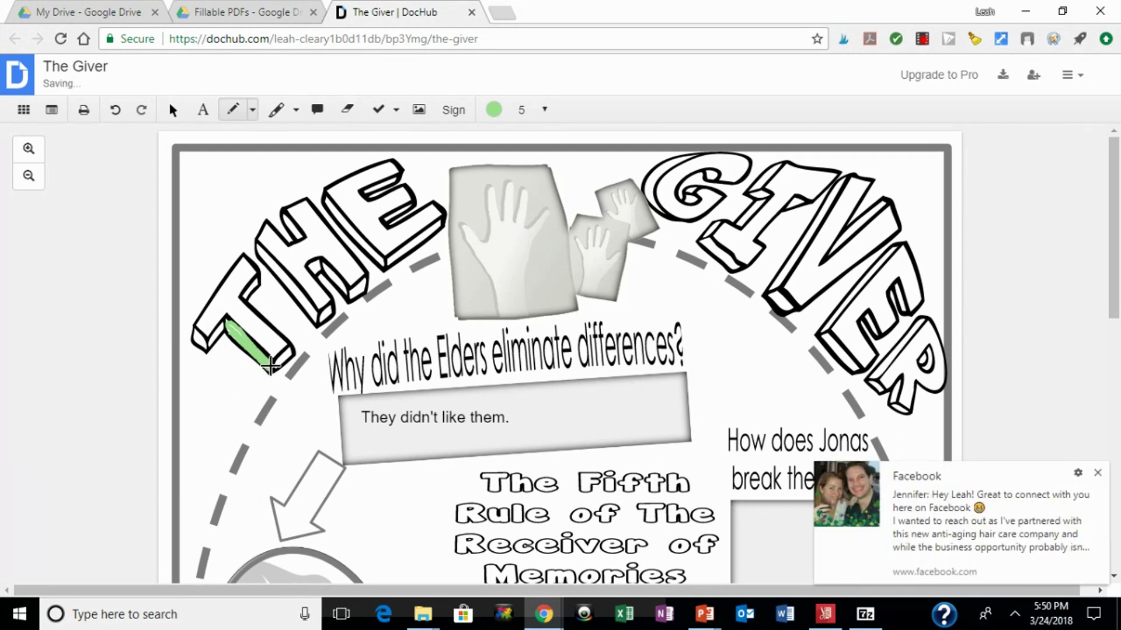
left_click(1097, 473)
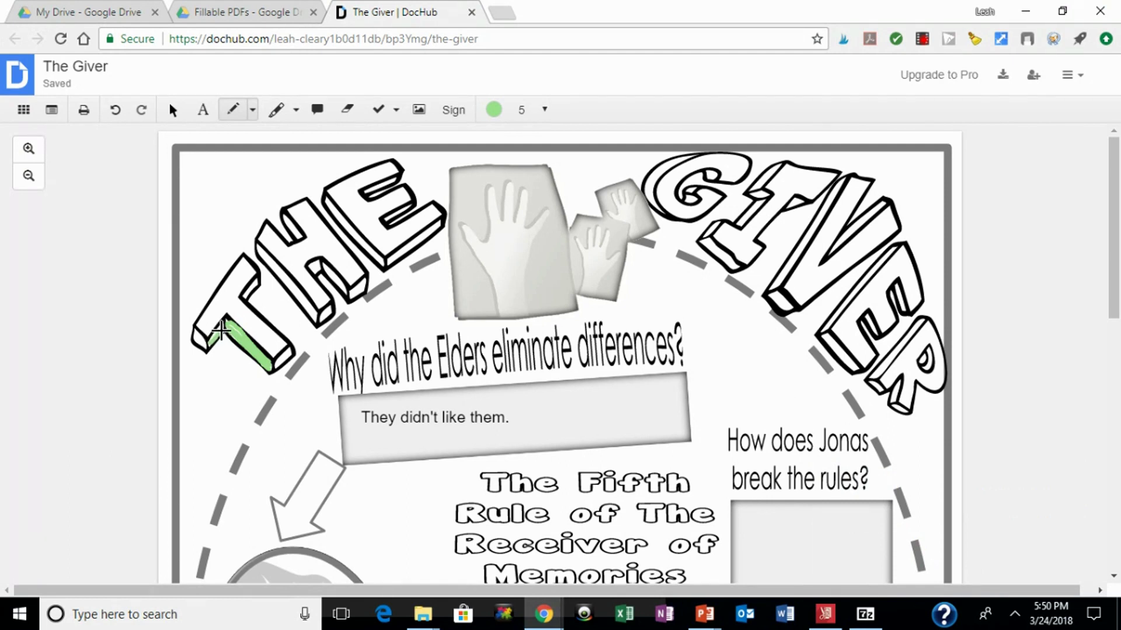
left_click_drag(222, 326, 216, 333)
Step: Add green shading near the T's top and along the I and V of GIVER
left_click_drag(221, 327, 218, 334)
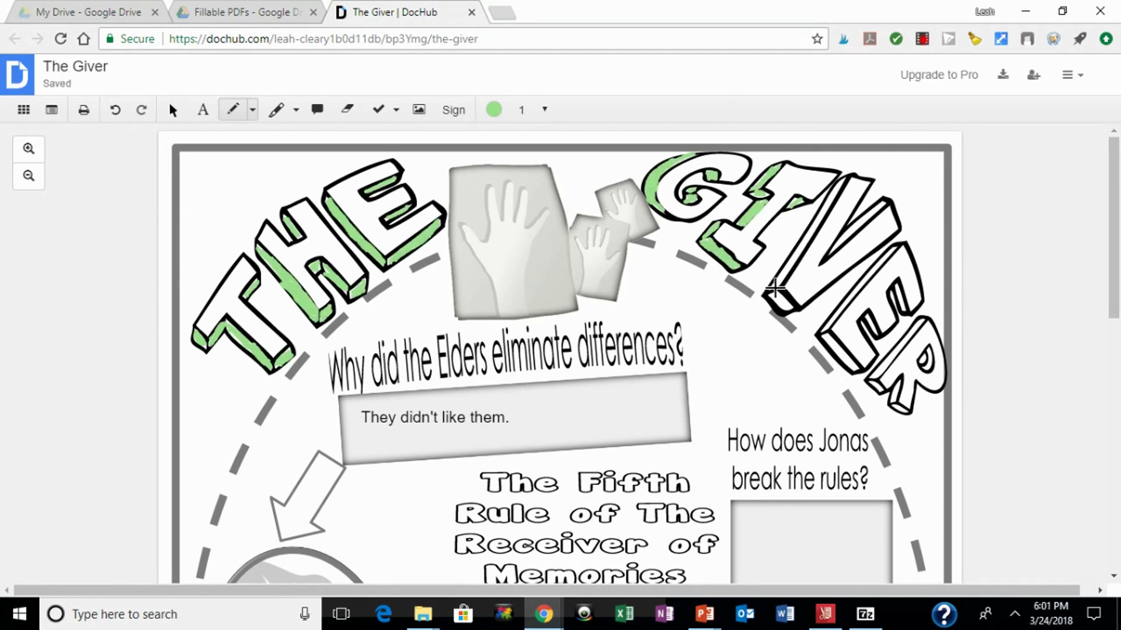
left_click_drag(774, 288, 842, 178)
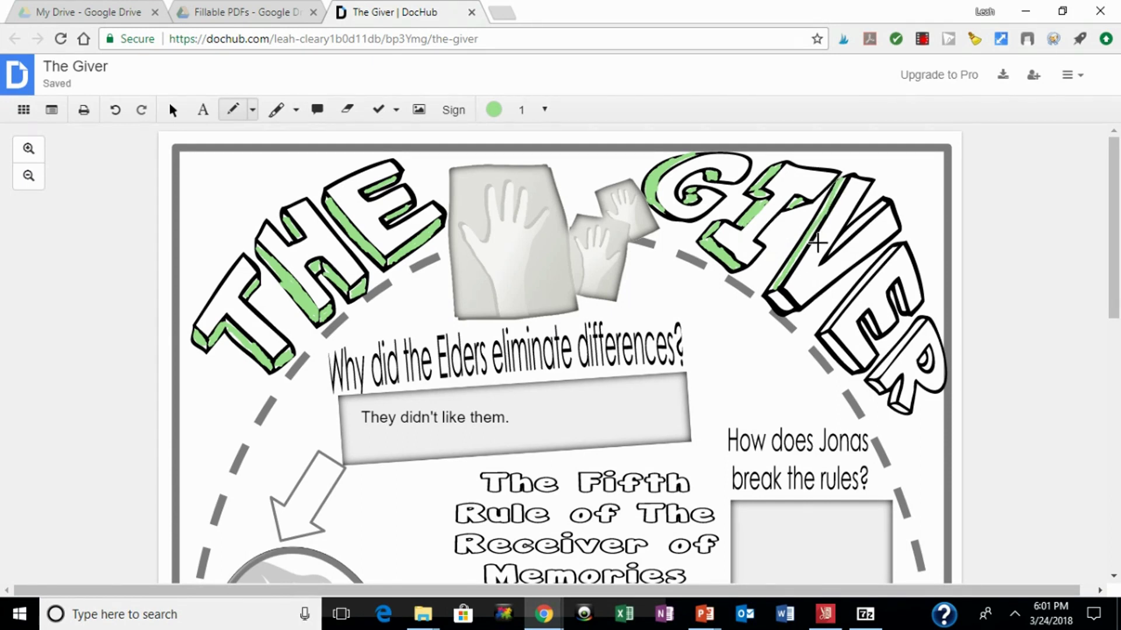
left_click_drag(772, 289, 785, 298)
mouse_move(786, 307)
left_mouse_down()
mouse_move(773, 295)
mouse_move(781, 311)
left_mouse_up()
mouse_move(780, 308)
left_mouse_down()
mouse_move(771, 296)
mouse_move(779, 305)
left_mouse_up()
left_click_drag(832, 250, 883, 203)
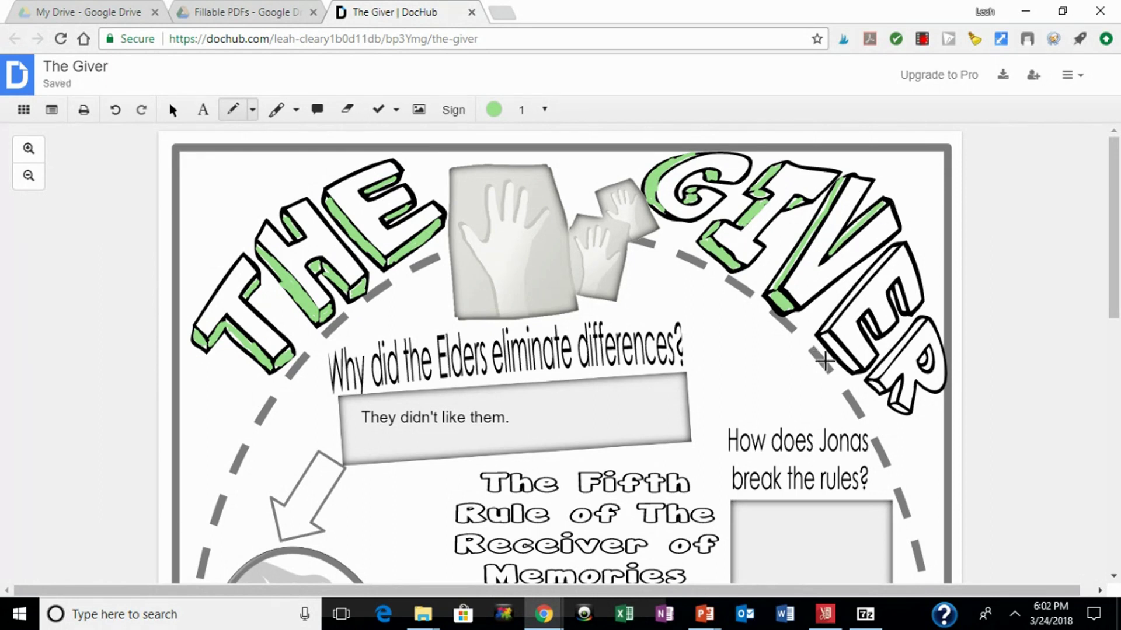
Step: Shade the edges of the E and R green, undoing a stray mark in the R's bowl
left_click_drag(826, 324, 893, 250)
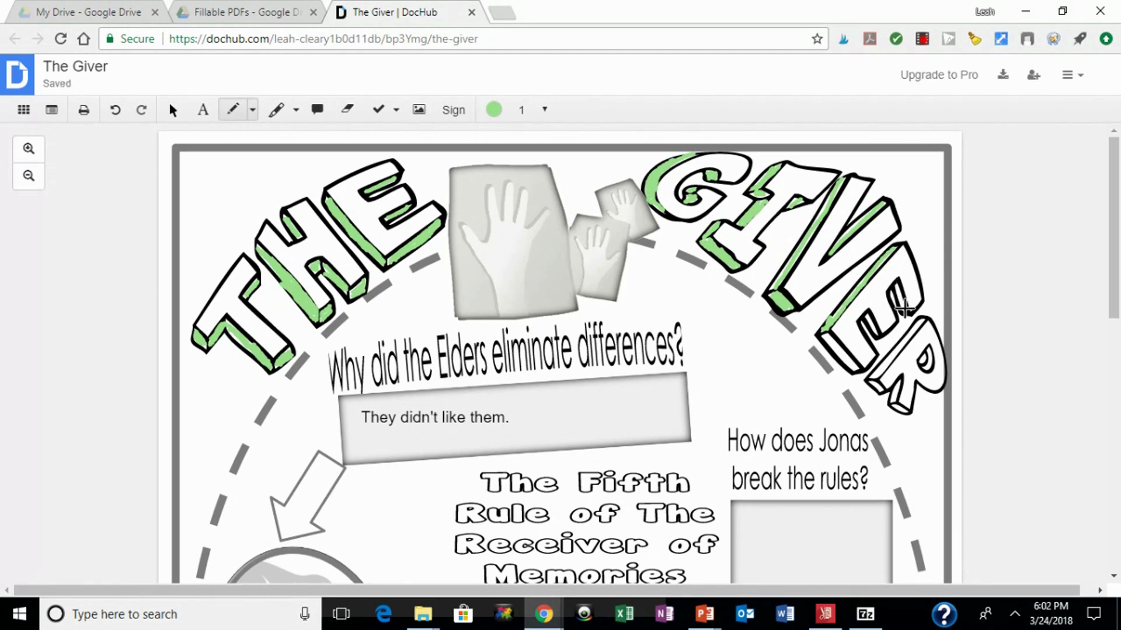
left_click_drag(904, 312, 898, 328)
mouse_move(868, 316)
left_mouse_down()
mouse_move(877, 331)
mouse_move(825, 337)
mouse_move(856, 365)
left_mouse_up()
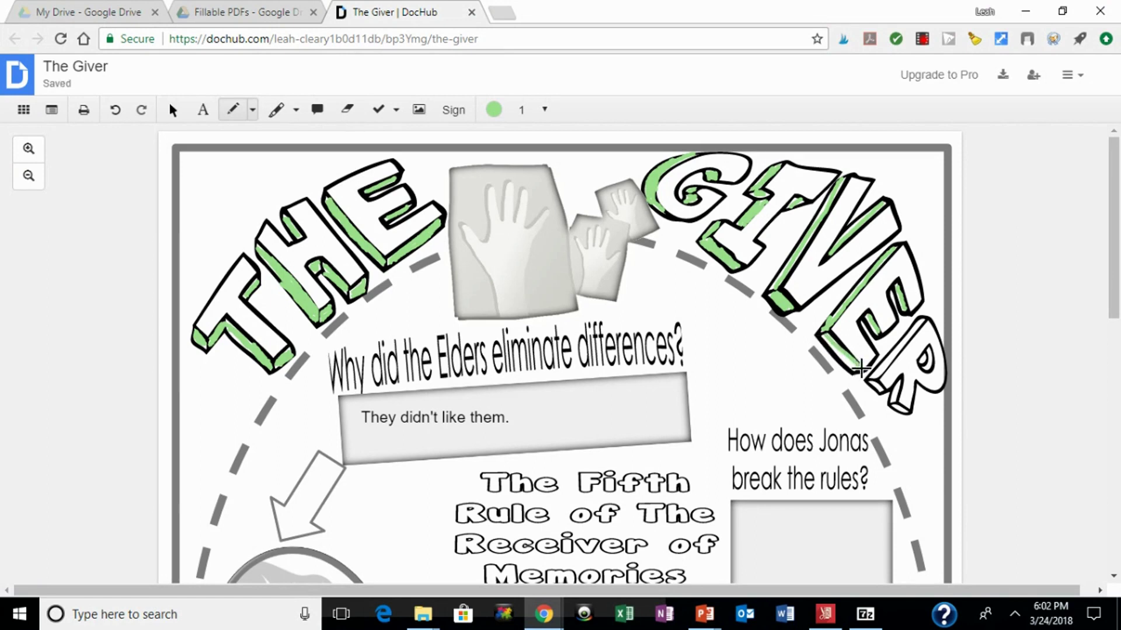
left_click_drag(862, 369, 873, 379)
left_click_drag(923, 322, 884, 386)
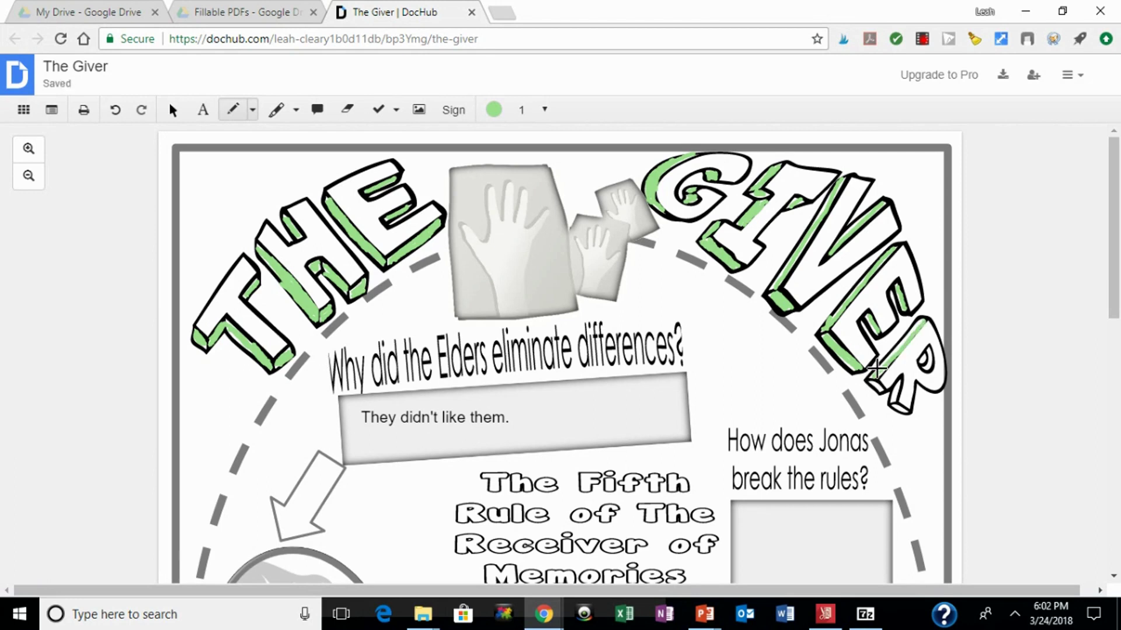
mouse_move(875, 369)
left_mouse_down()
mouse_move(919, 322)
mouse_move(882, 402)
left_mouse_up()
left_click_drag(880, 389, 894, 402)
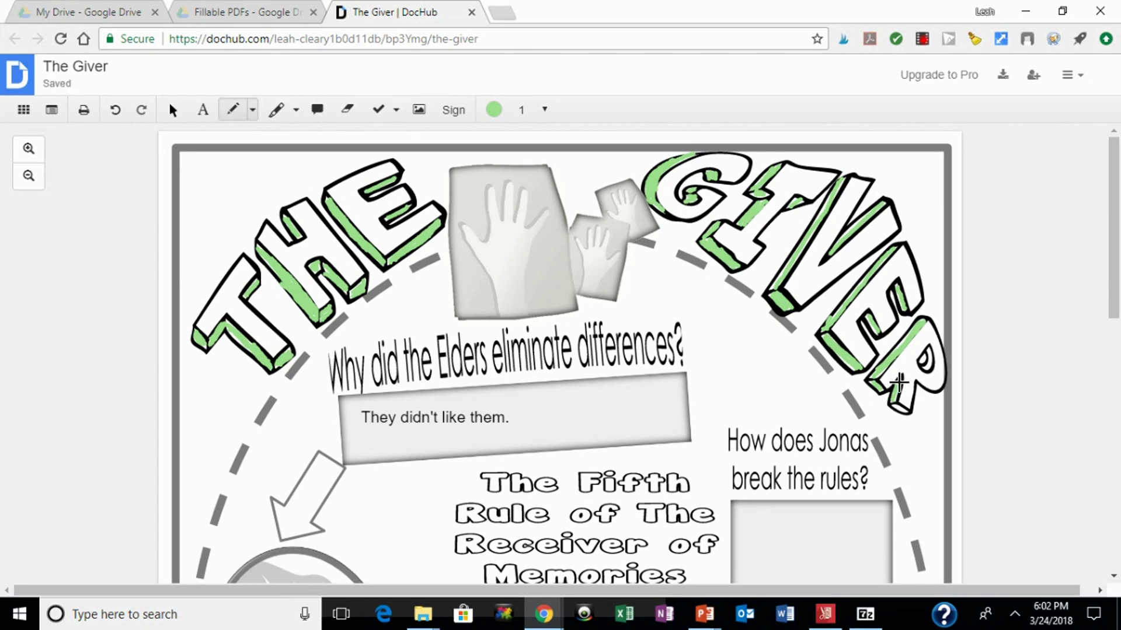
left_click_drag(900, 410, 894, 404)
left_click_drag(925, 369, 934, 369)
key("ctrl+z")
Step: Switch the pen colour to orange, keeping stroke thickness 1
left_click(542, 114)
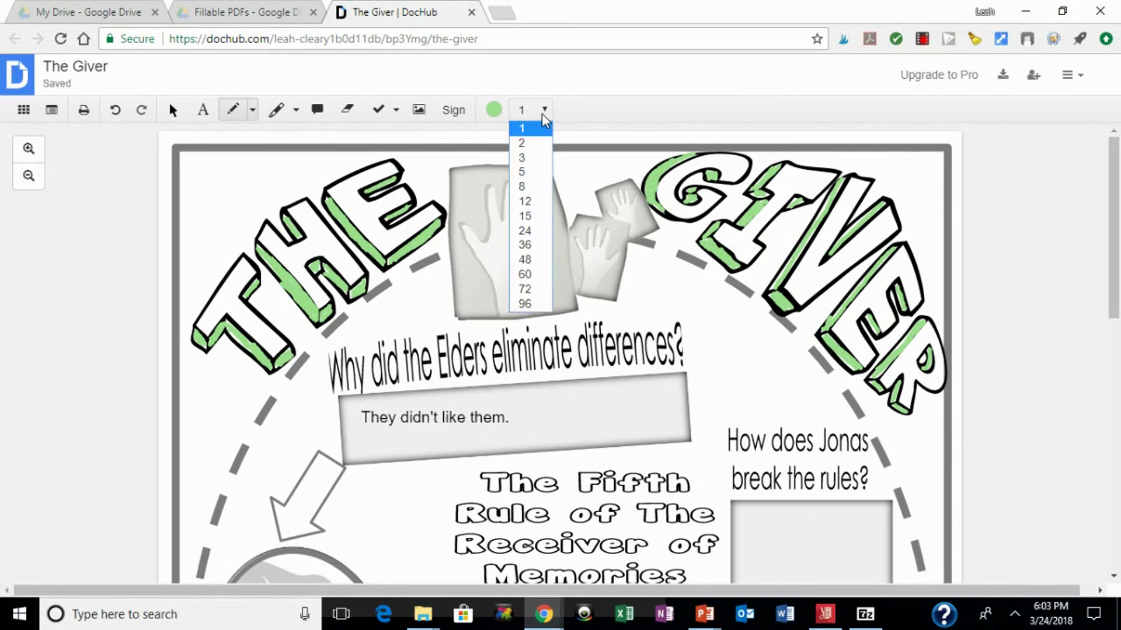
left_click(542, 114)
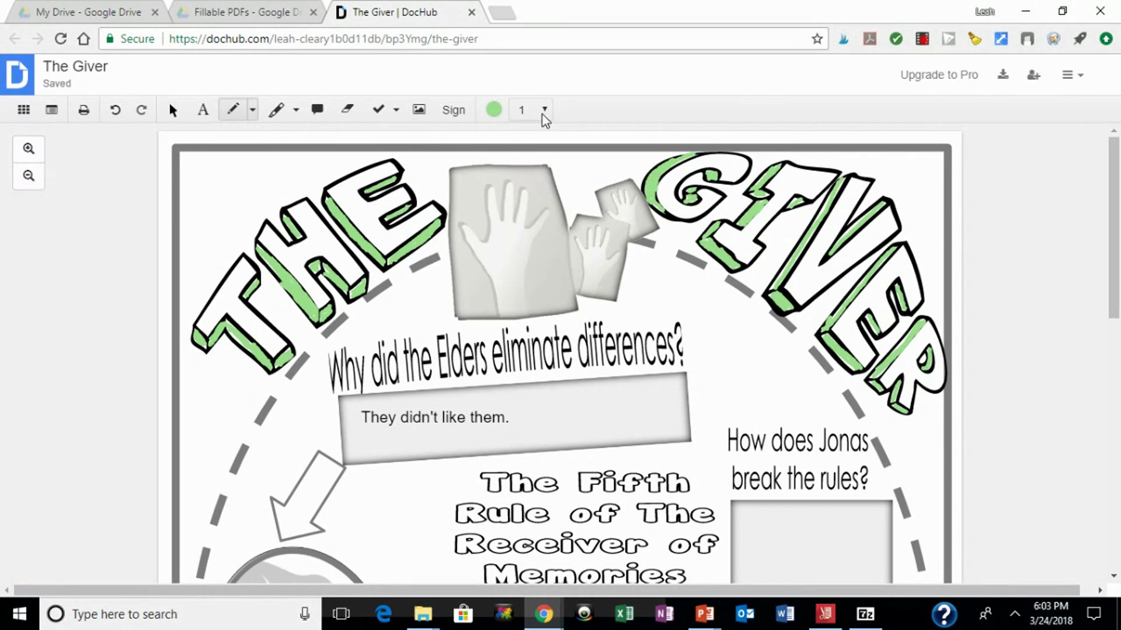
left_click(494, 115)
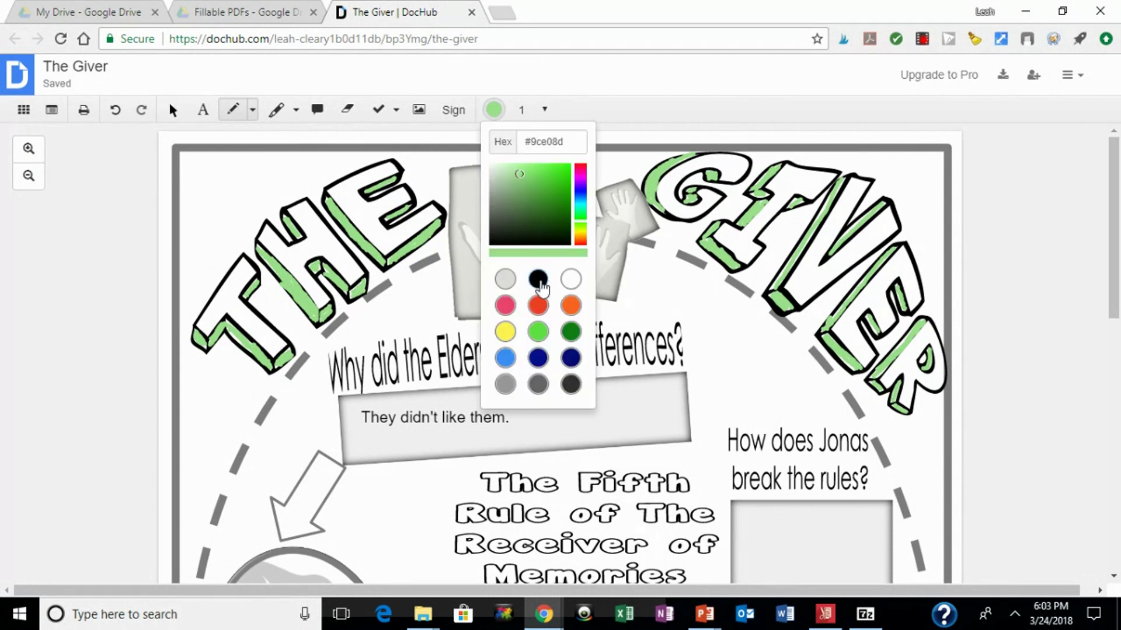
left_click(571, 309)
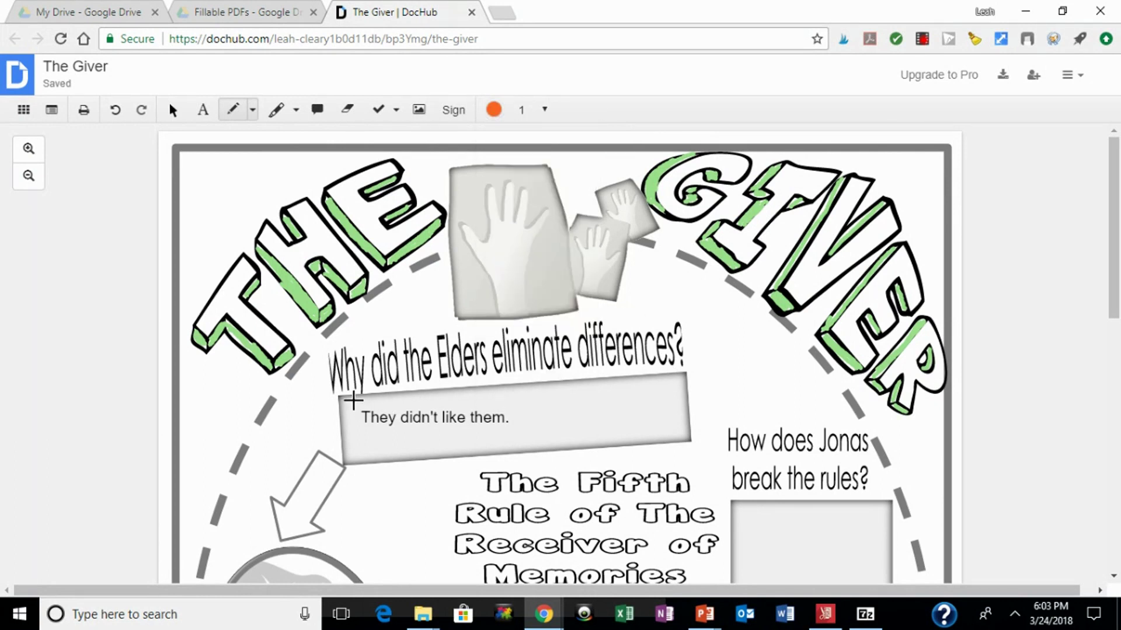
Step: Trace orange lines along the top, right and left edges of the Elders answer box
left_click_drag(344, 398, 685, 376)
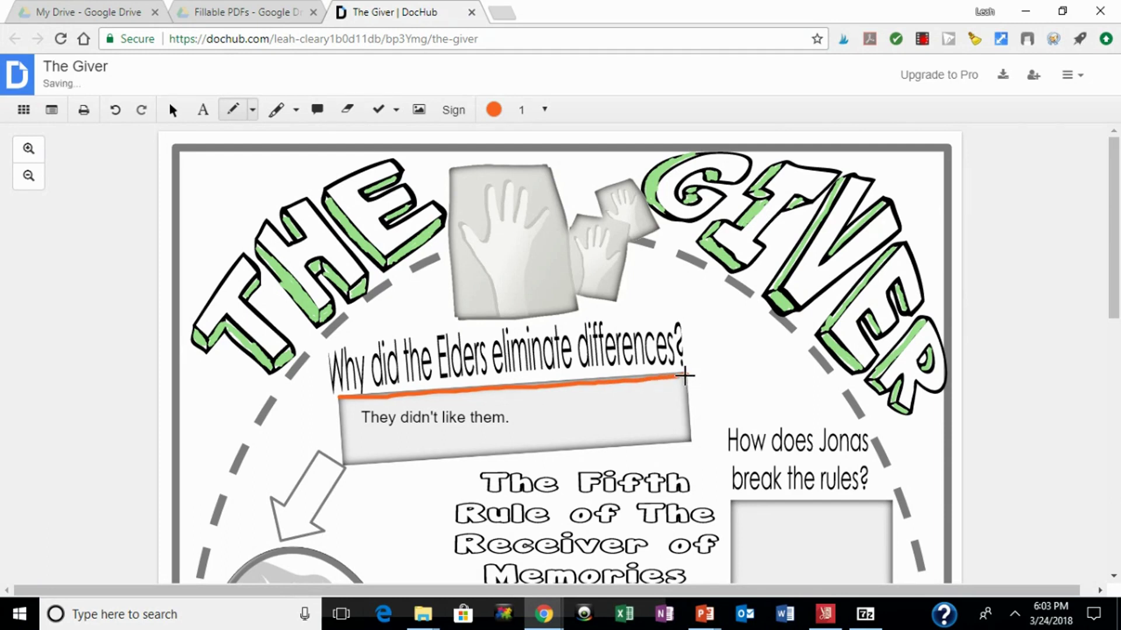
left_click_drag(687, 376, 690, 443)
left_click_drag(338, 403, 337, 397)
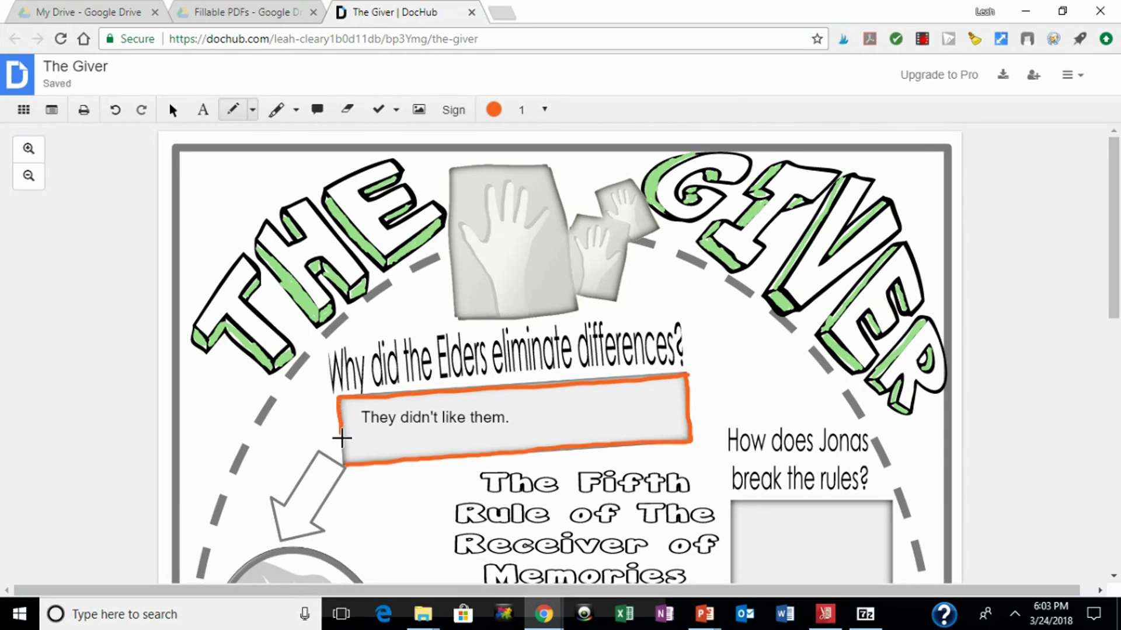
left_click_drag(342, 438, 343, 462)
Step: Set the pen to dark blue and outline the hands picture's left and top edges
left_click(493, 111)
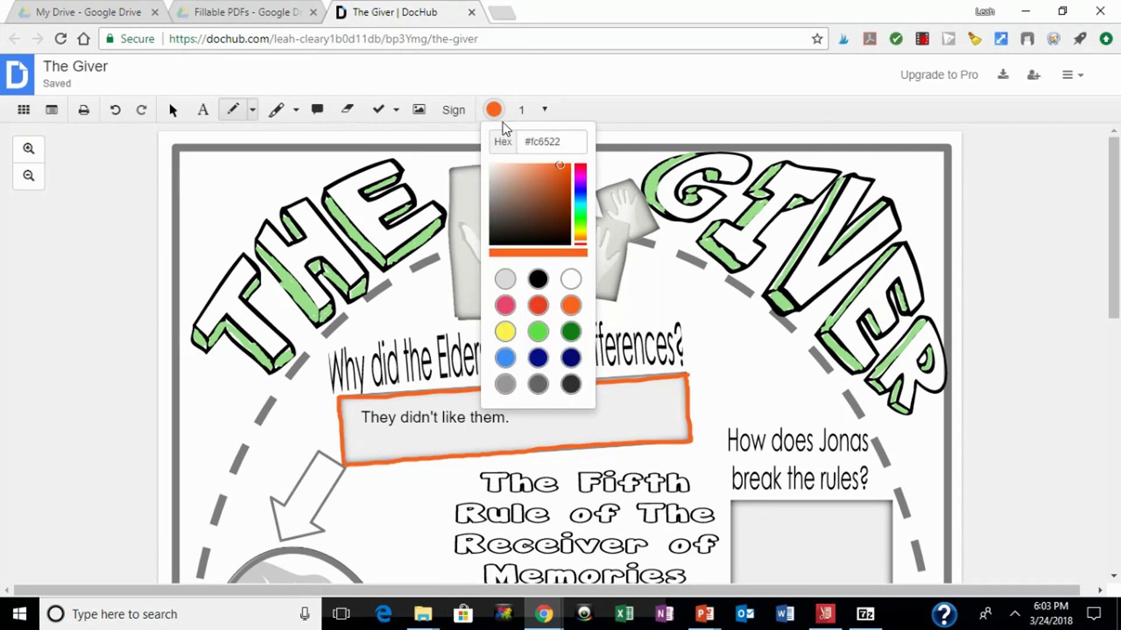
left_click(538, 357)
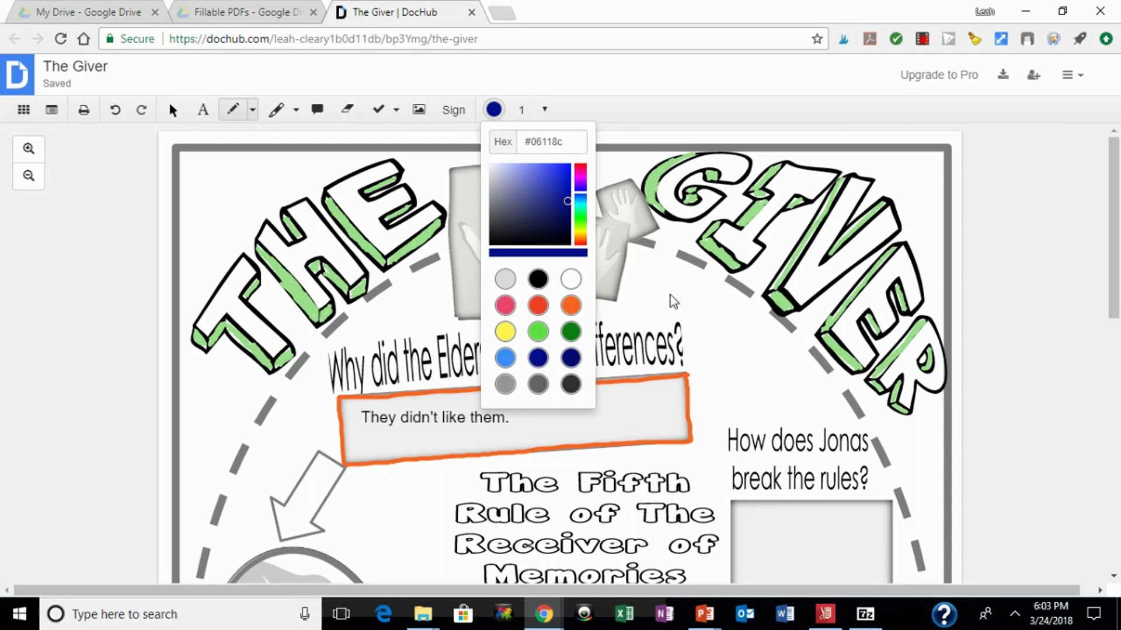
left_click(663, 225)
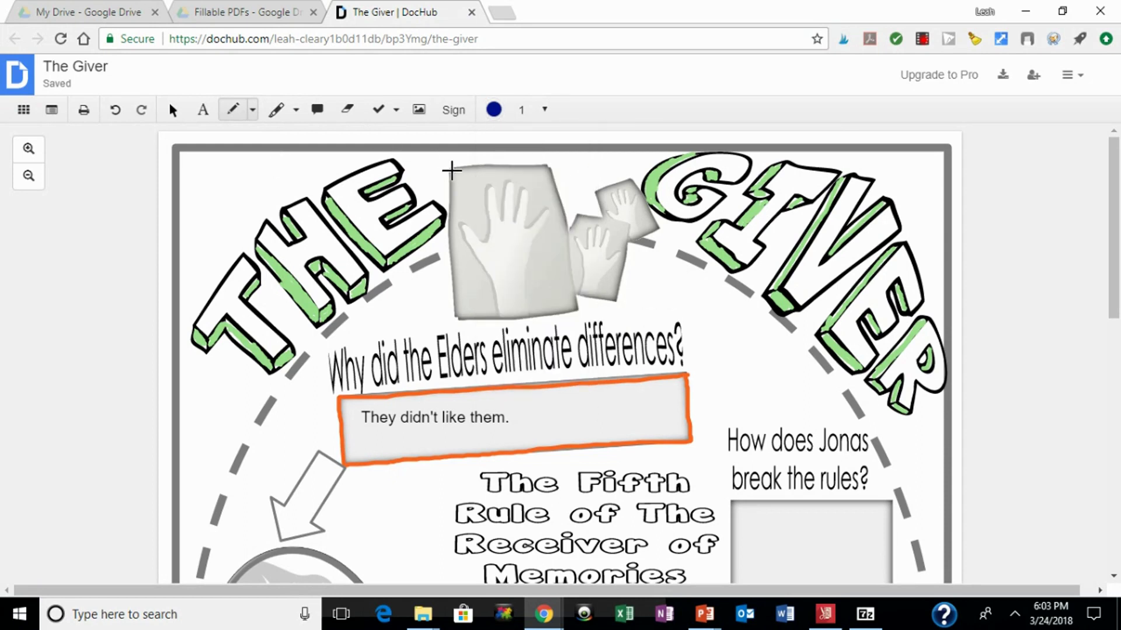
left_click_drag(451, 171, 456, 316)
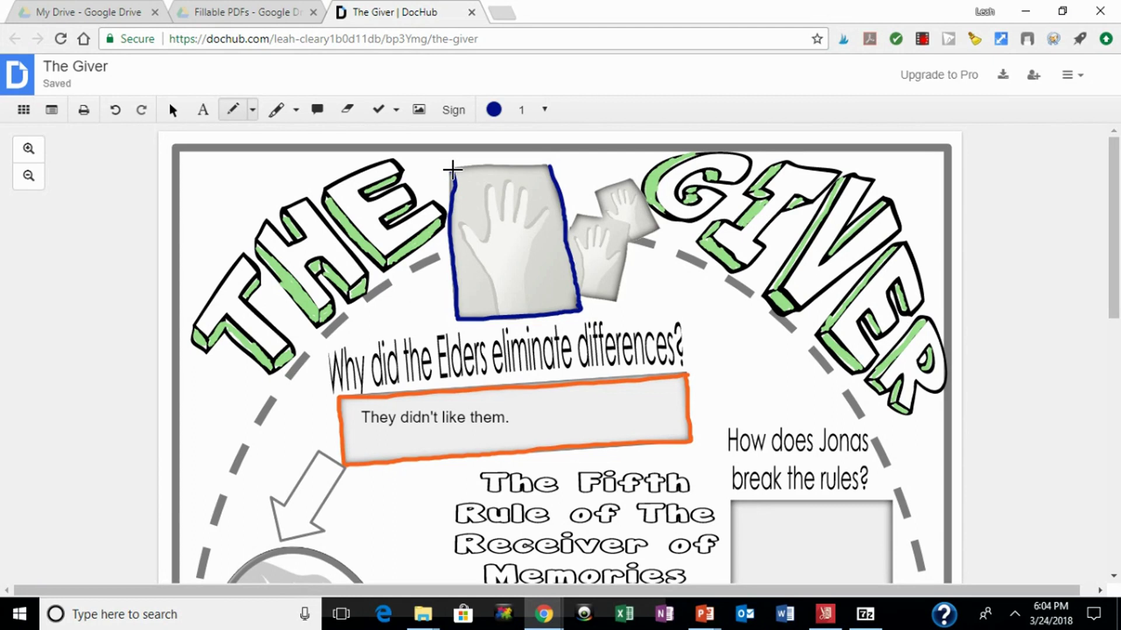
left_click_drag(452, 169, 551, 168)
Step: Outline the smaller hand pictures in dark blue, undoing and redoing one stroke
left_click(576, 216)
mouse_move(571, 236)
left_mouse_down()
mouse_move(579, 217)
mouse_move(609, 219)
left_mouse_up()
key("ctrl+z")
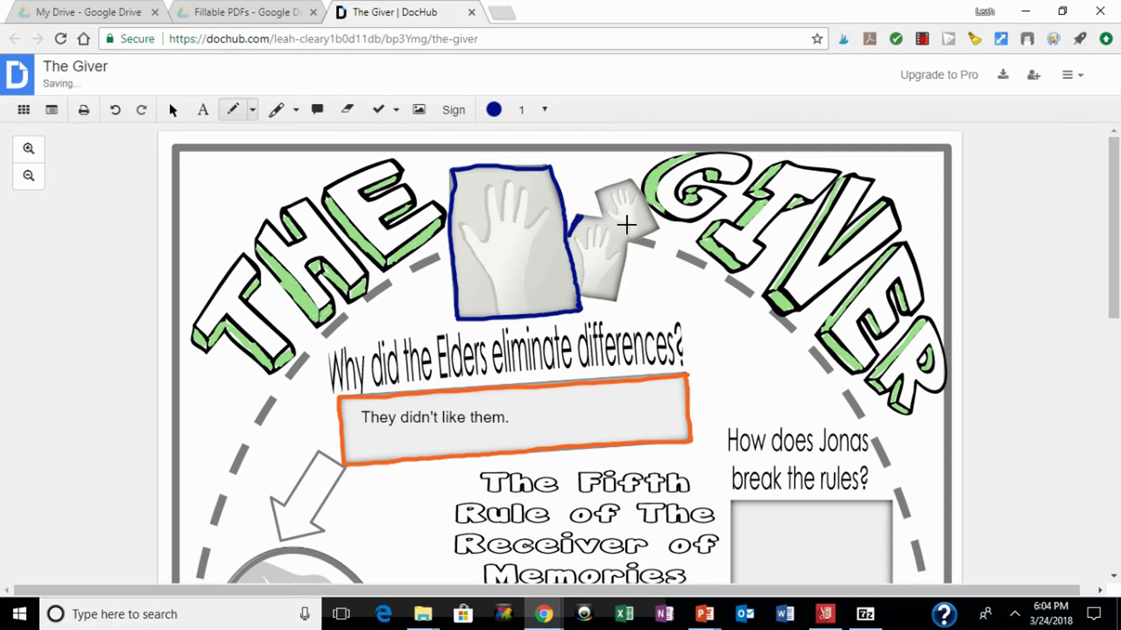
left_click(614, 299)
key("ctrl+y")
left_click(580, 297)
left_click_drag(588, 296, 613, 298)
left_click_drag(597, 192, 630, 179)
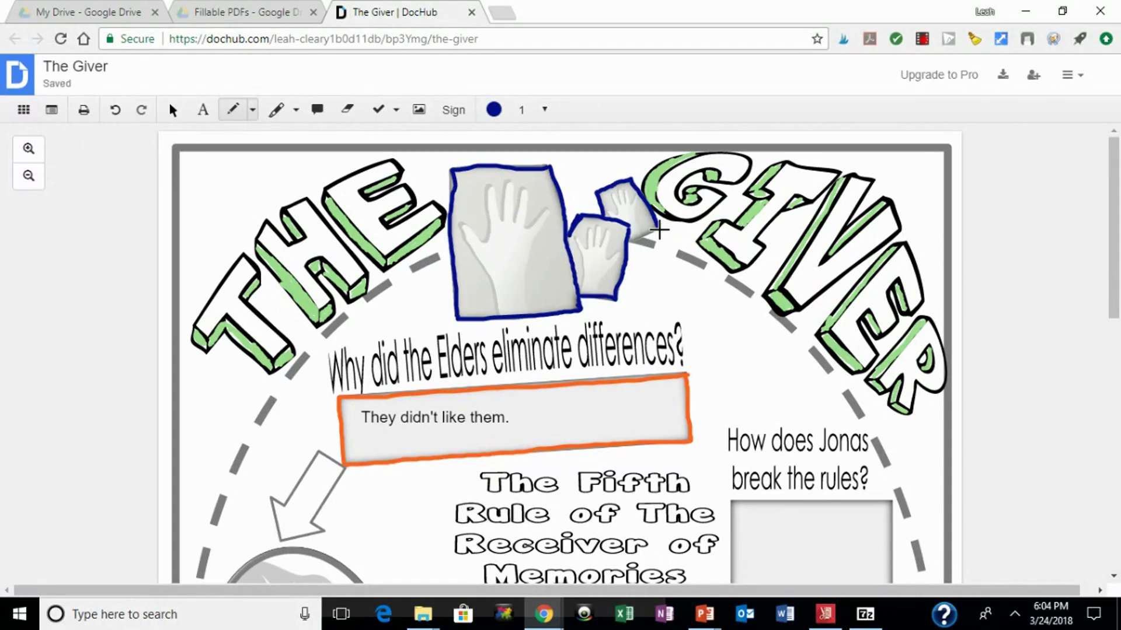
left_click_drag(659, 230, 655, 234)
Step: Set the pen colour to dark brown and trace the large hand's outline, including the little finger
left_click(496, 115)
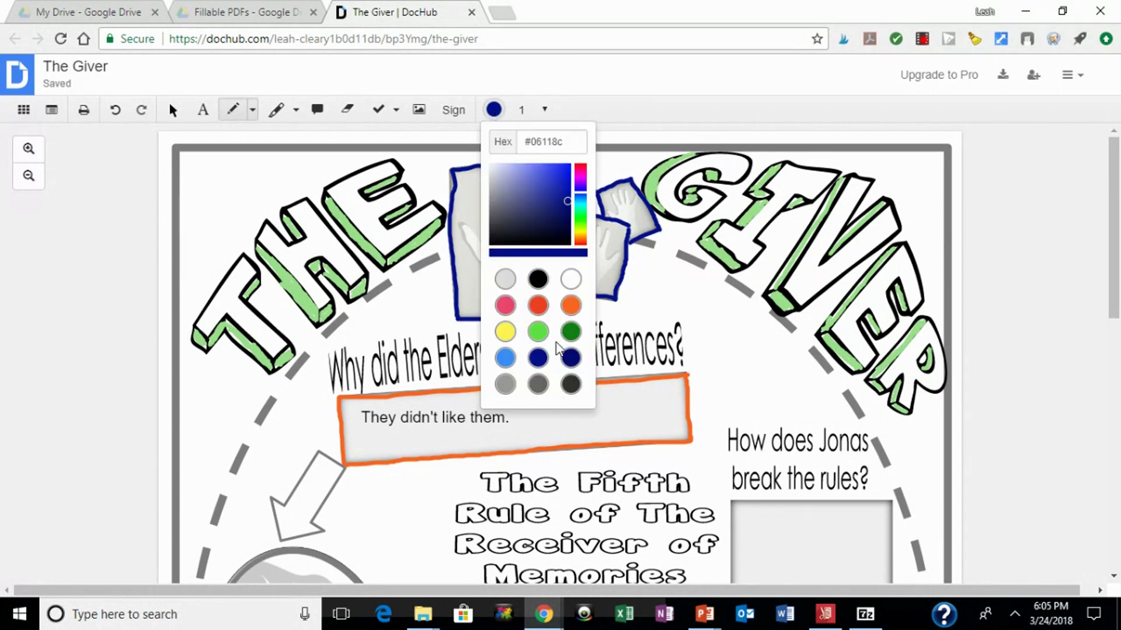
left_click(539, 306)
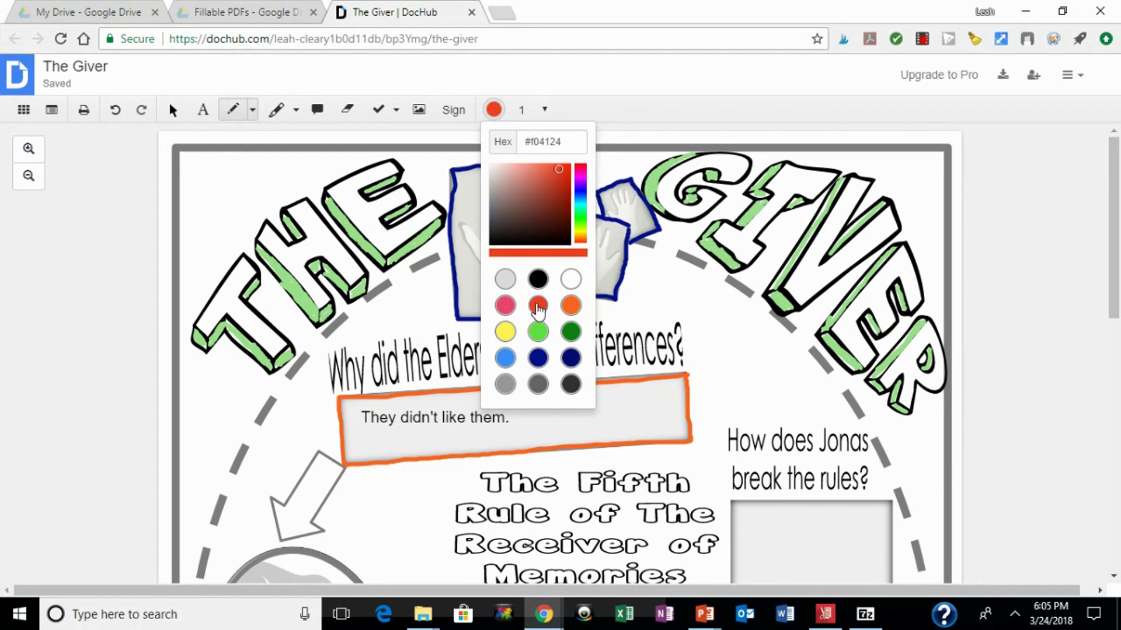
left_click(532, 221)
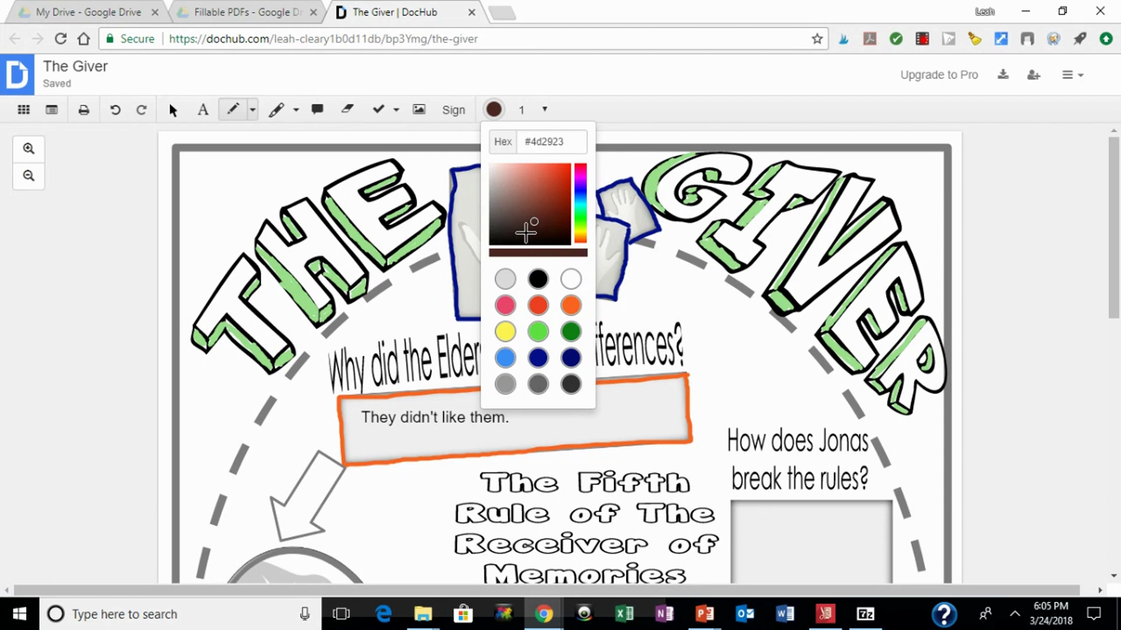
left_click(612, 305)
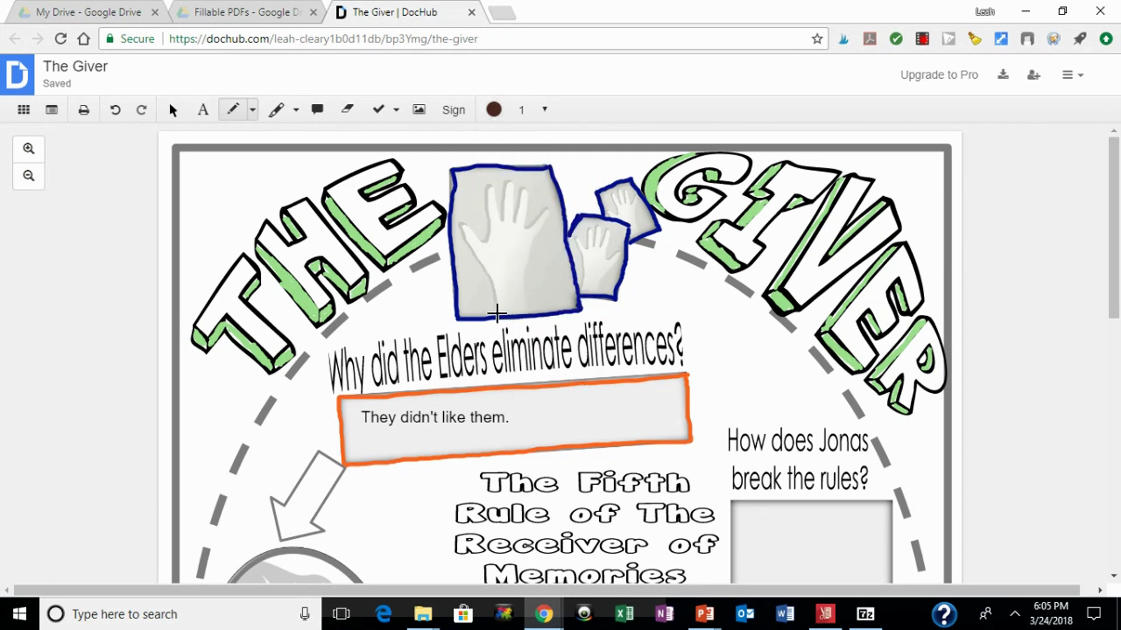
mouse_move(497, 316)
left_mouse_down()
mouse_move(496, 281)
mouse_move(461, 226)
mouse_move(480, 240)
mouse_move(492, 231)
mouse_move(490, 193)
mouse_move(500, 216)
mouse_move(507, 183)
mouse_move(513, 206)
left_mouse_up()
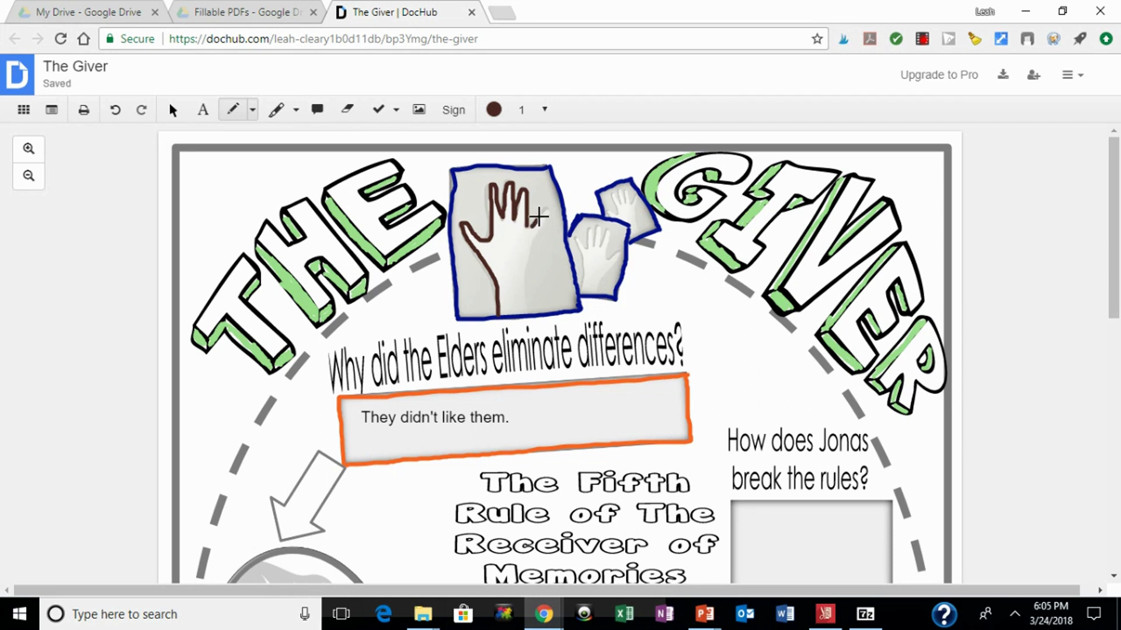
left_click_drag(539, 217, 529, 317)
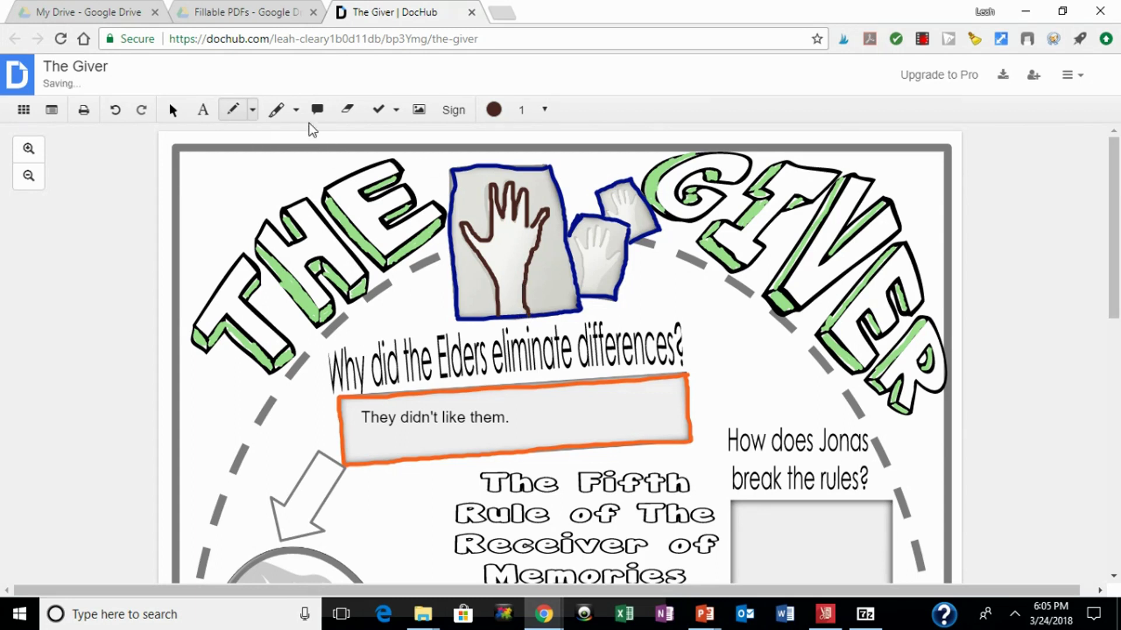
Step: Erase the first brown hand stroke and redraw the outline up the large hand and around the thumb tip
left_click(348, 111)
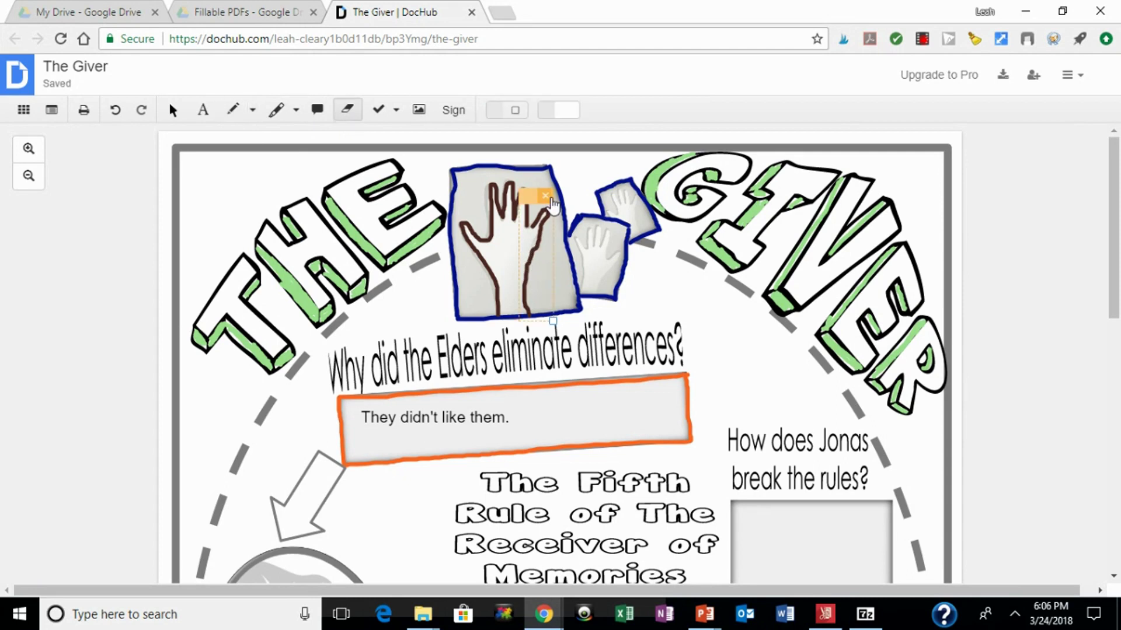
left_click(550, 198)
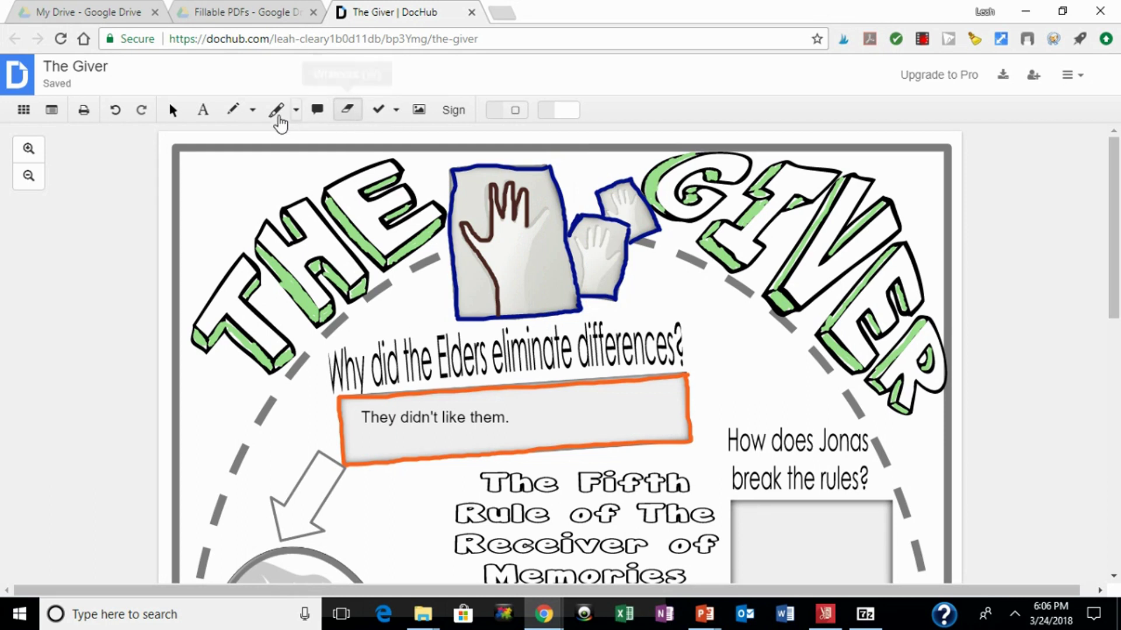
left_click(231, 117)
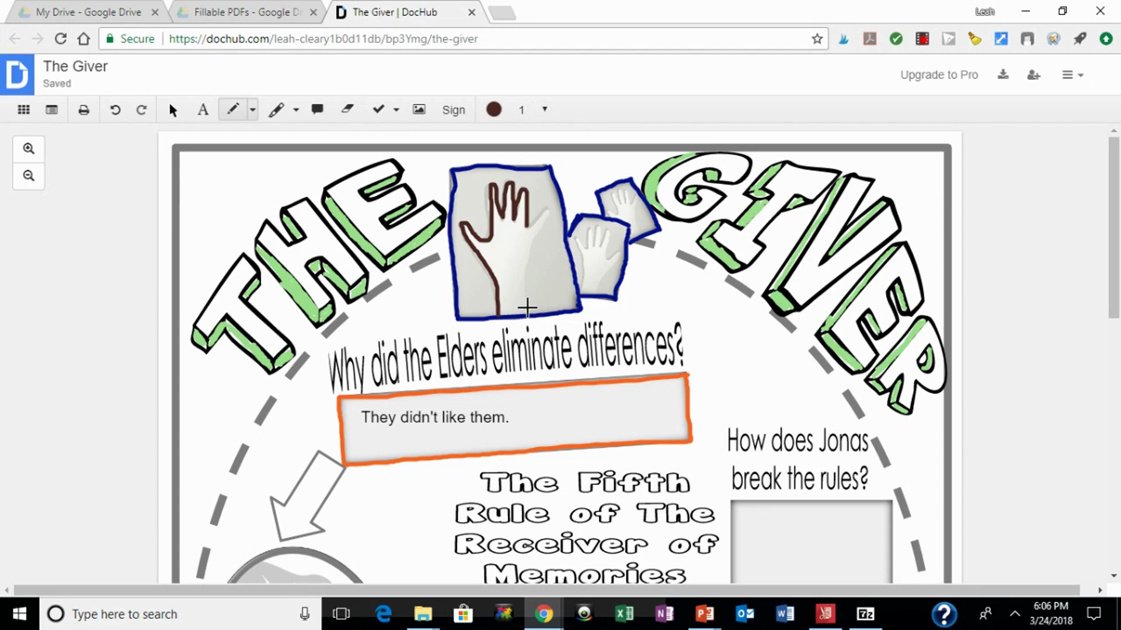
mouse_move(522, 300)
left_mouse_down()
mouse_move(530, 240)
mouse_move(548, 215)
left_mouse_up()
left_click_drag(545, 209, 531, 223)
Step: Trace the small hand in brown, colour over the F of 'Fifth', and return to the Pointer tool
left_click(598, 259)
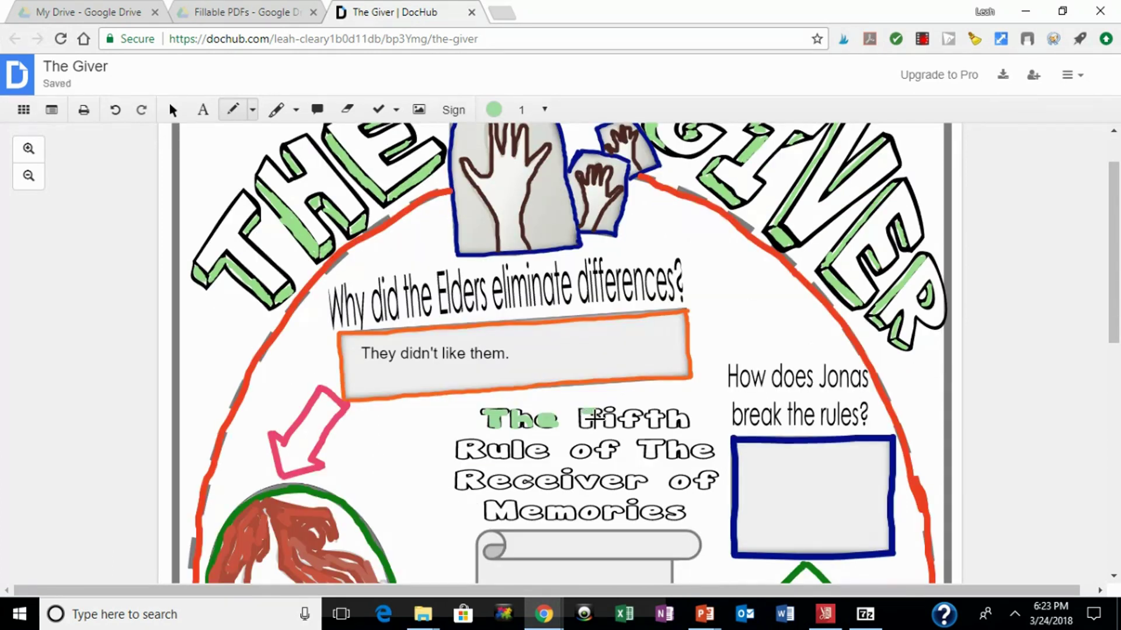
mouse_move(595, 413)
left_mouse_down()
mouse_move(585, 419)
mouse_move(607, 417)
left_mouse_up()
scroll(653, 439, "down", 7)
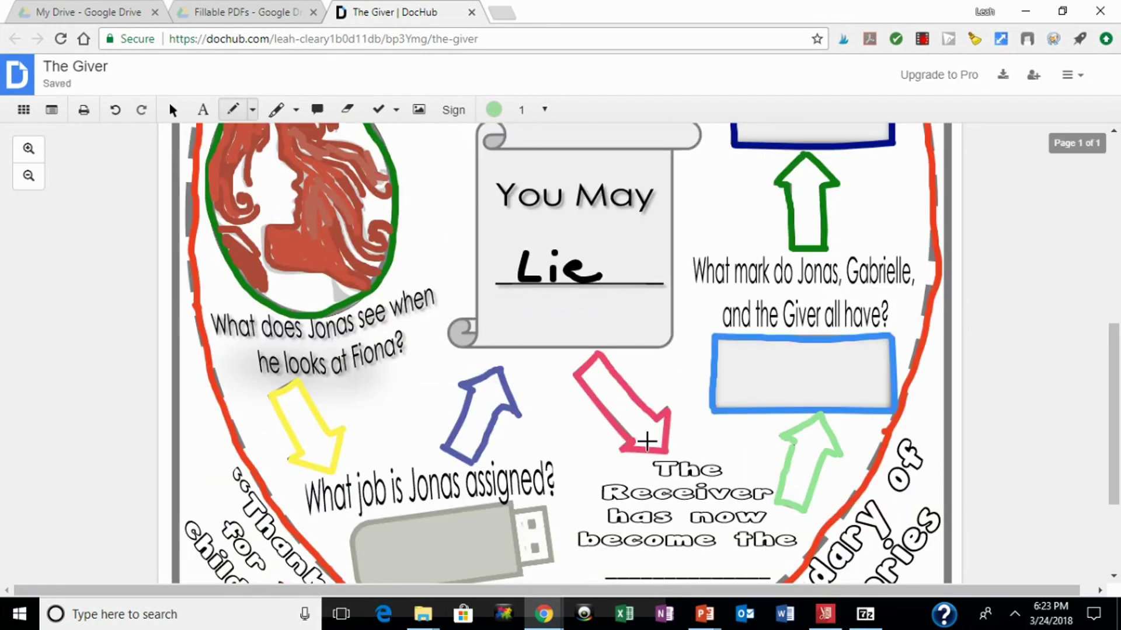
scroll(647, 442, "down", 3)
scroll(646, 442, "up", 10)
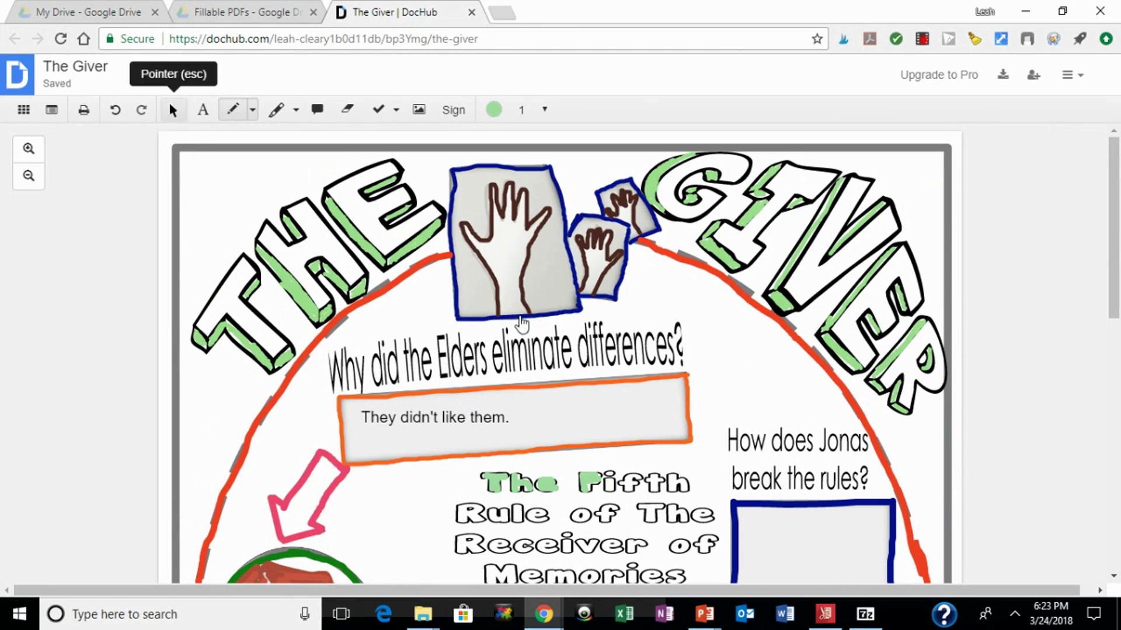
key("Escape")
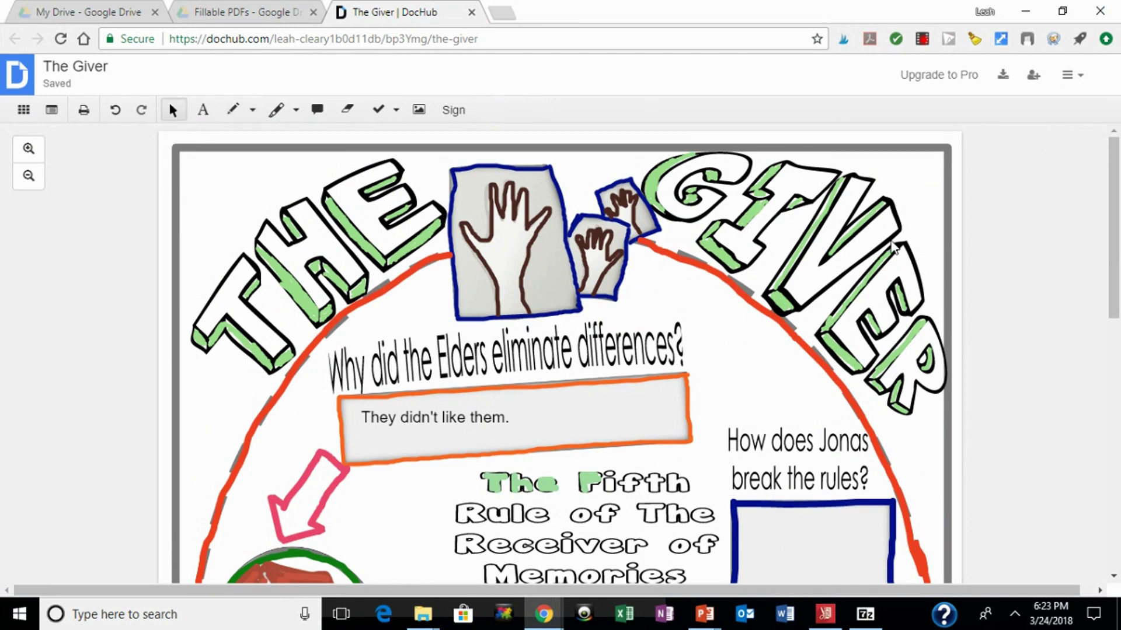
left_click(1080, 82)
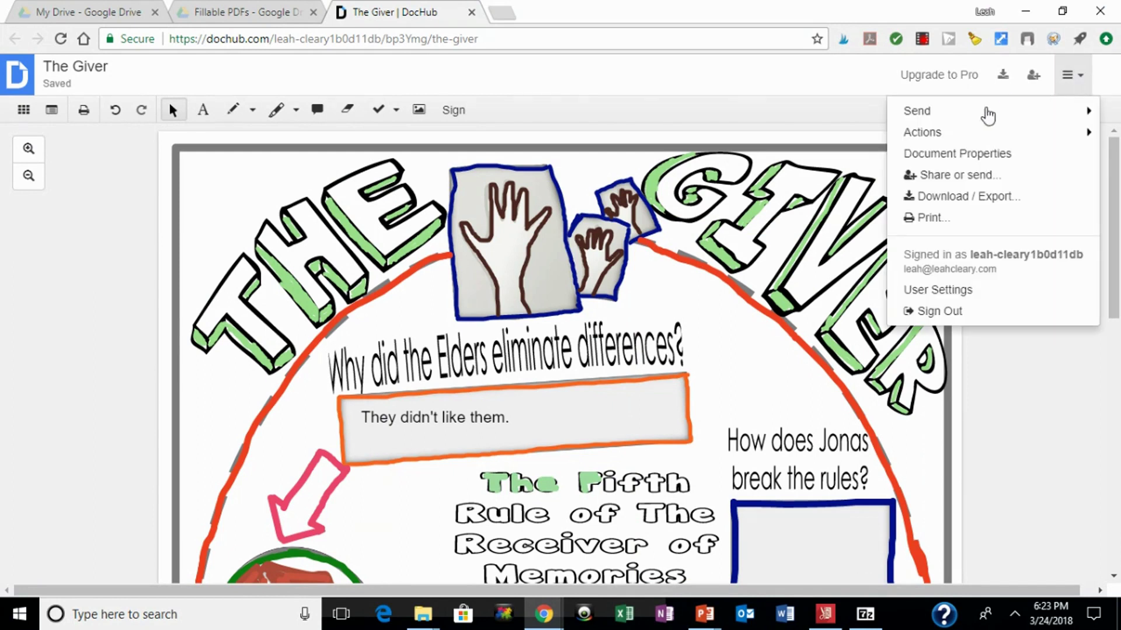
left_click(966, 199)
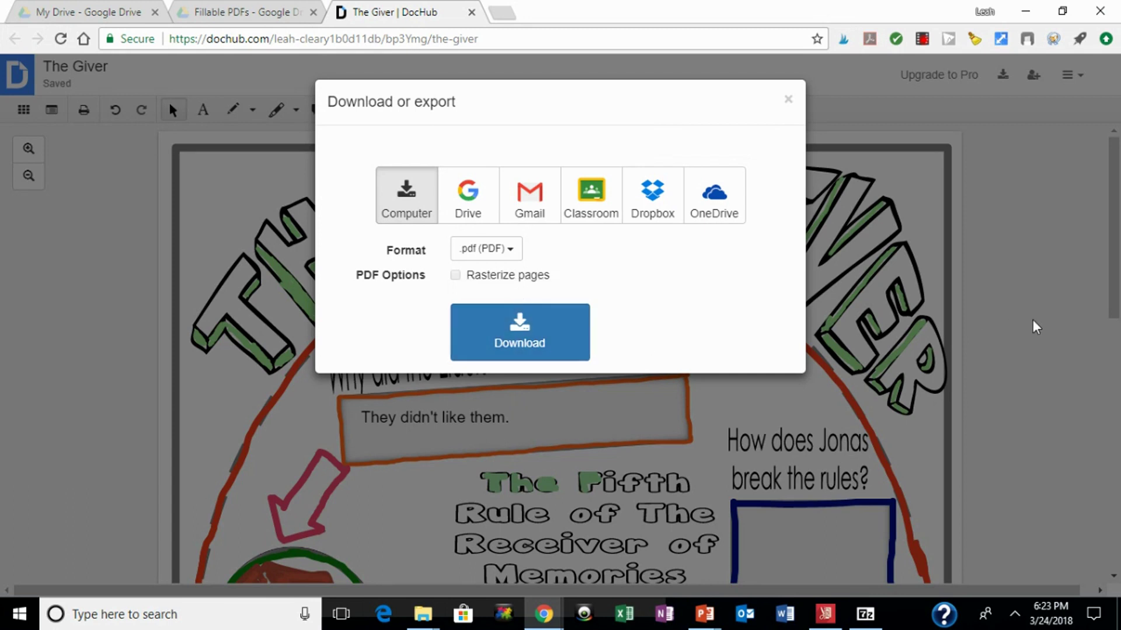
left_click(789, 102)
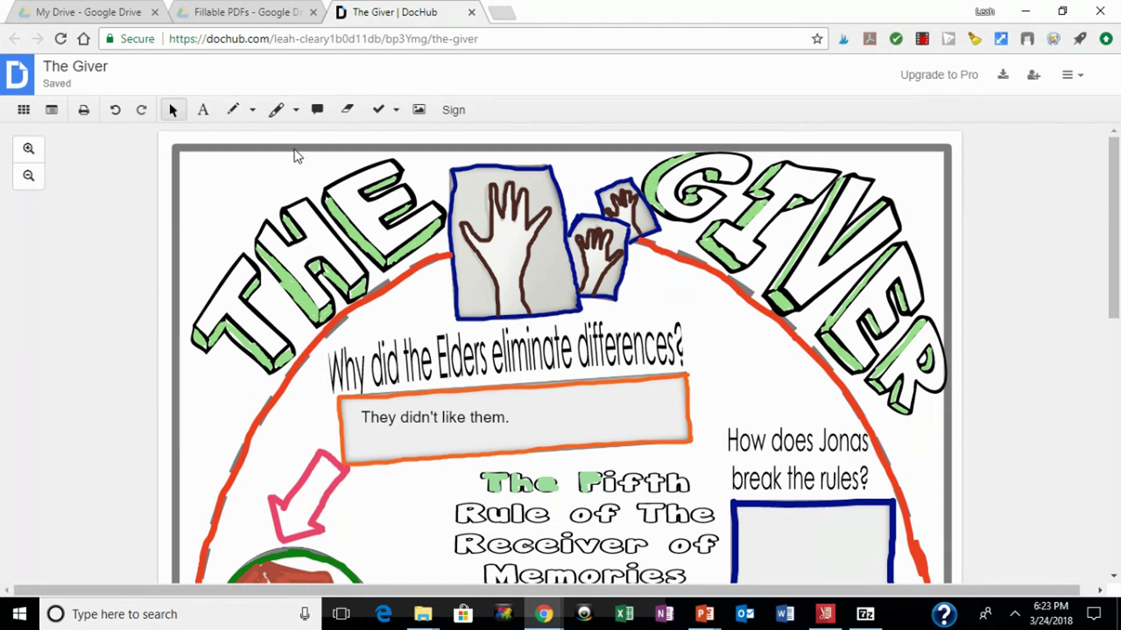
left_click(366, 180)
left_click(241, 47)
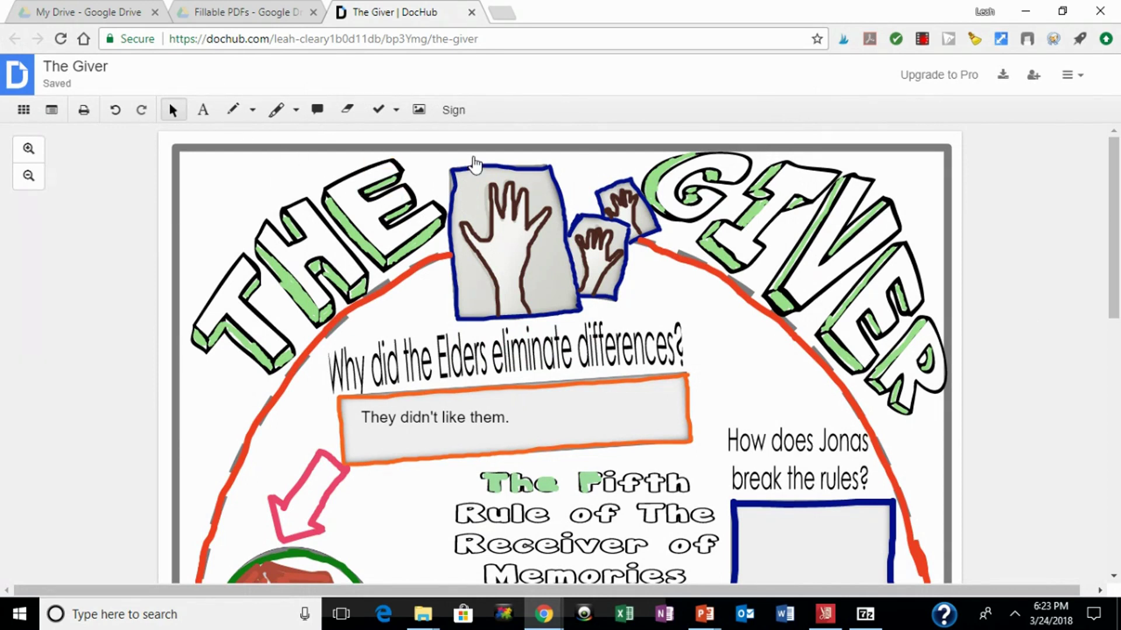